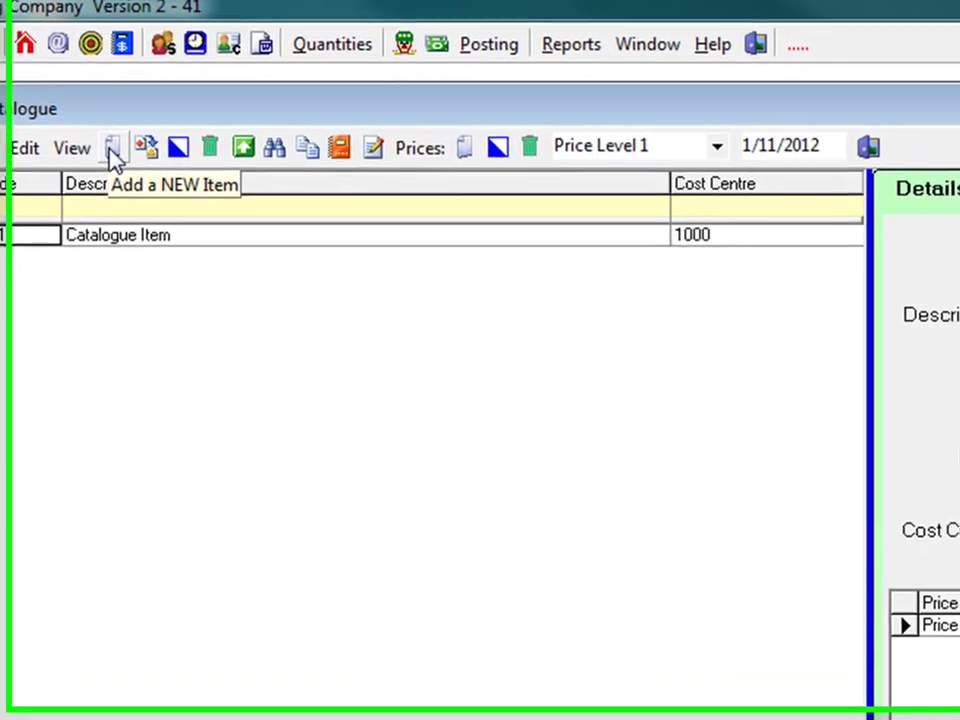
Add a new catalogue item with code Pine9035 and the description "Pine Timber Framing 90 x 35 MGP10".
click(192, 82)
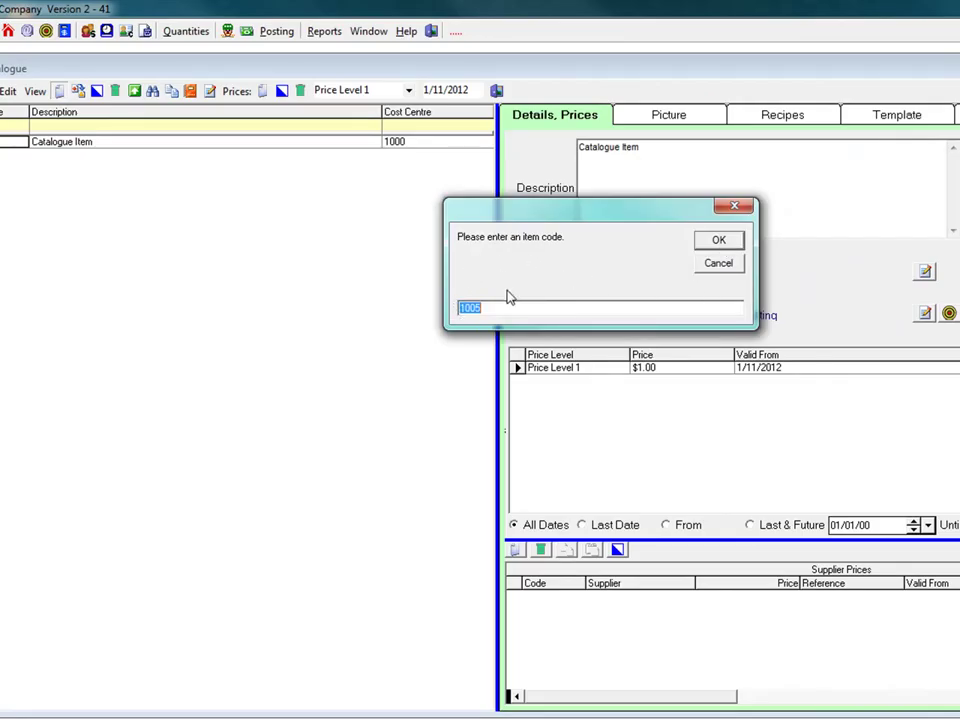
text(Pine)
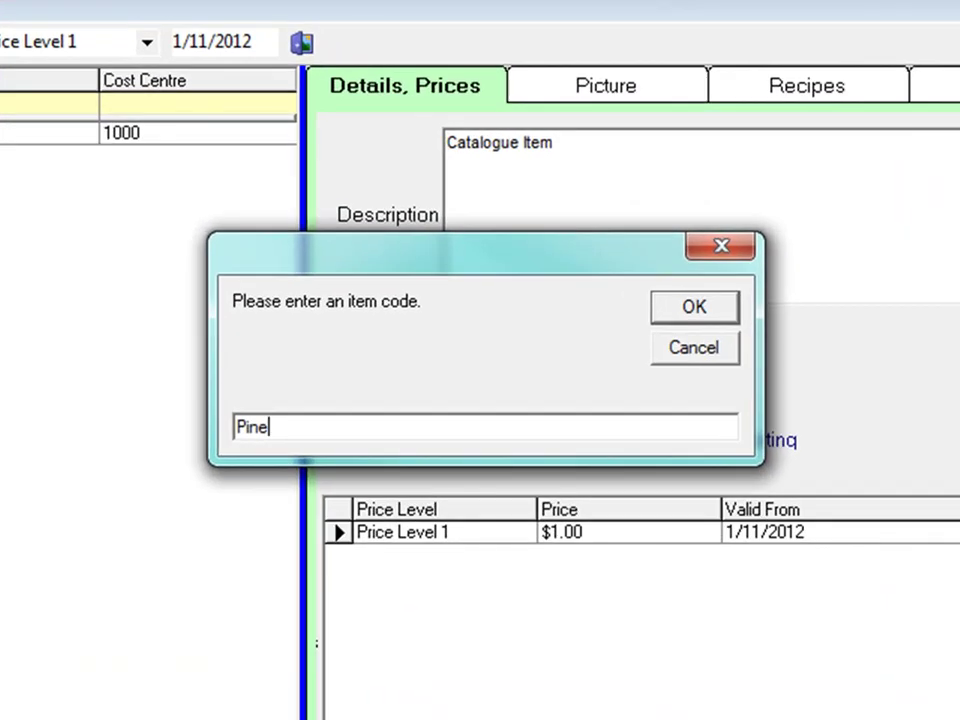
text(9035)
key(Return)
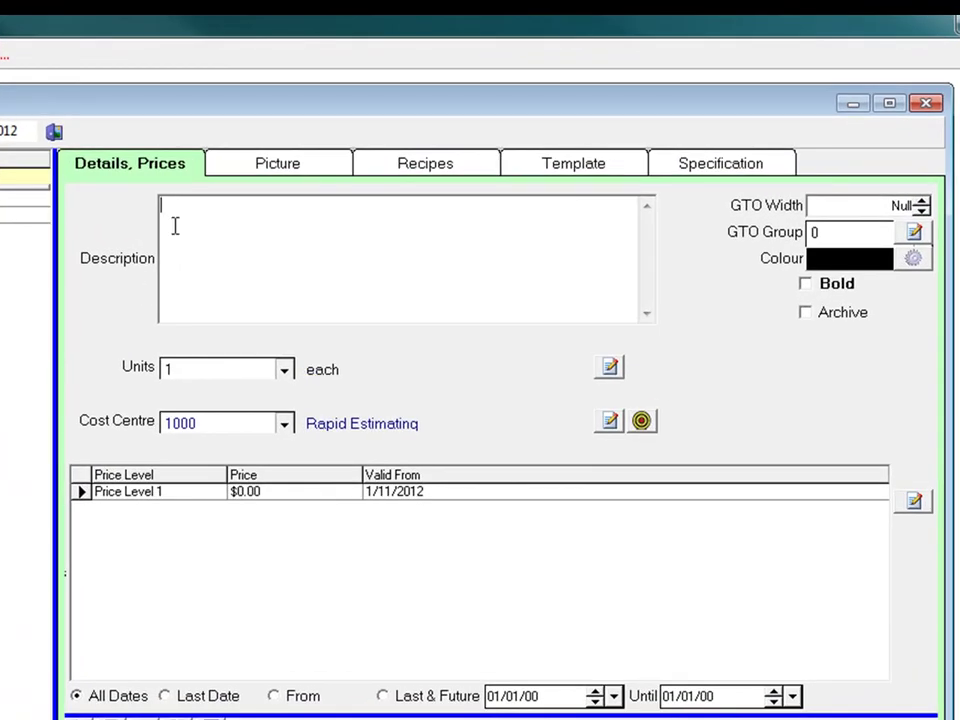
text(Pine Timber Framing )
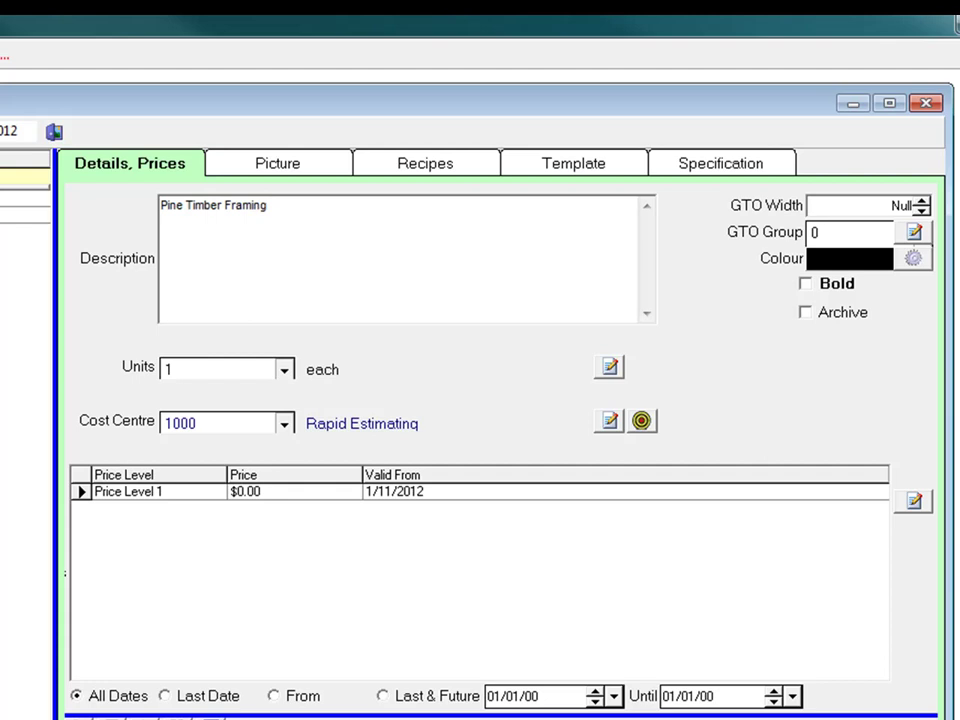
text(90 x 35 MGP10)
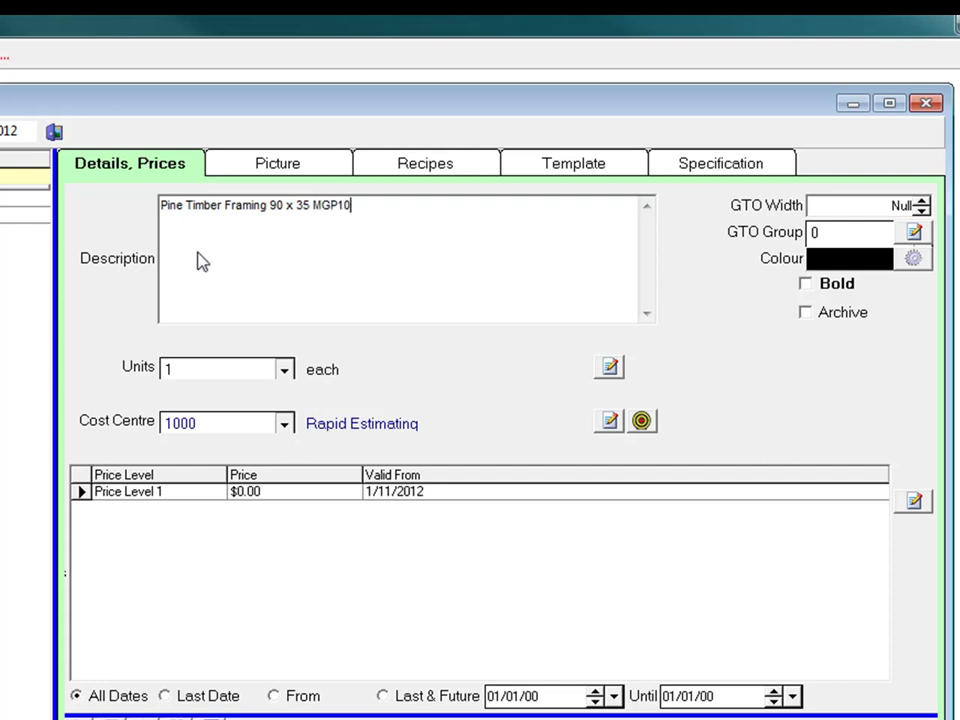
Set the Pine9035 item's units to 4 (lin m) and its cost centre to 1460 Pine Framing Material.
click(285, 371)
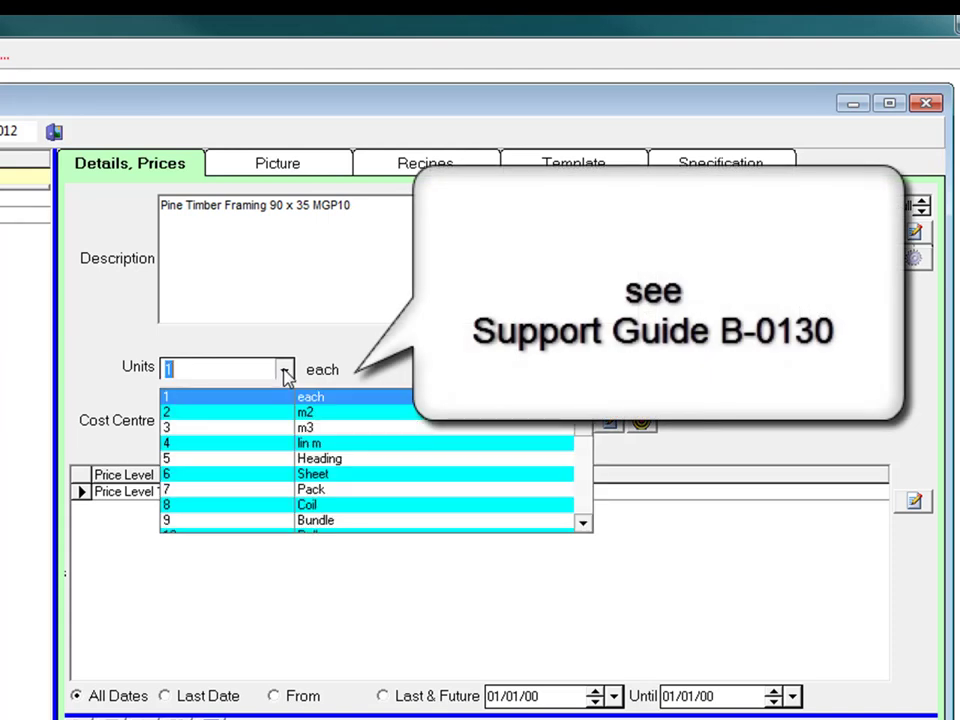
click(322, 444)
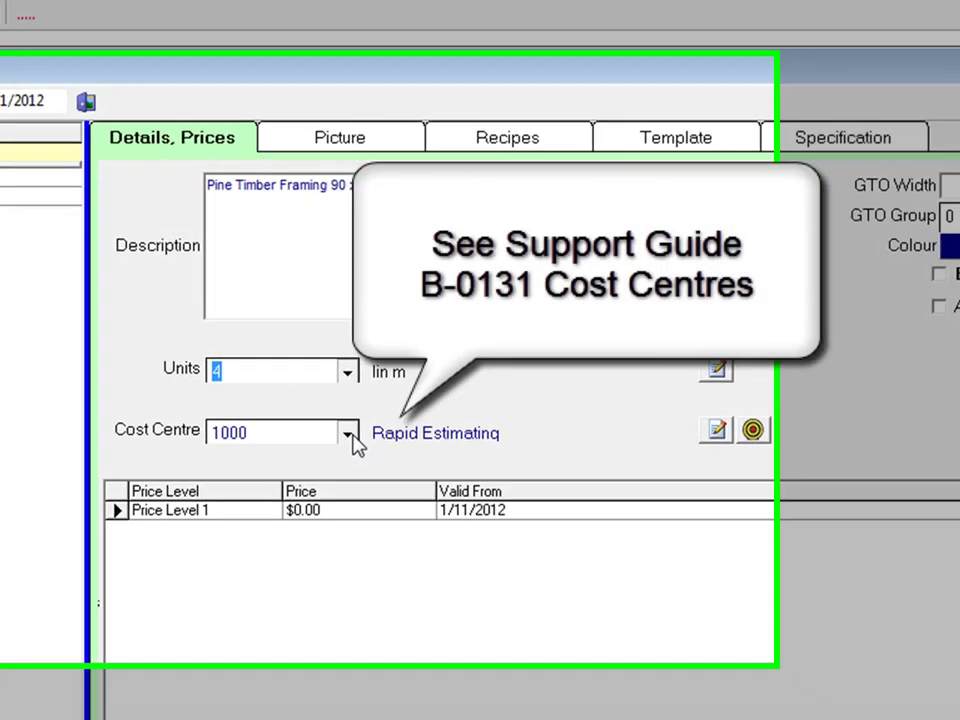
click(355, 432)
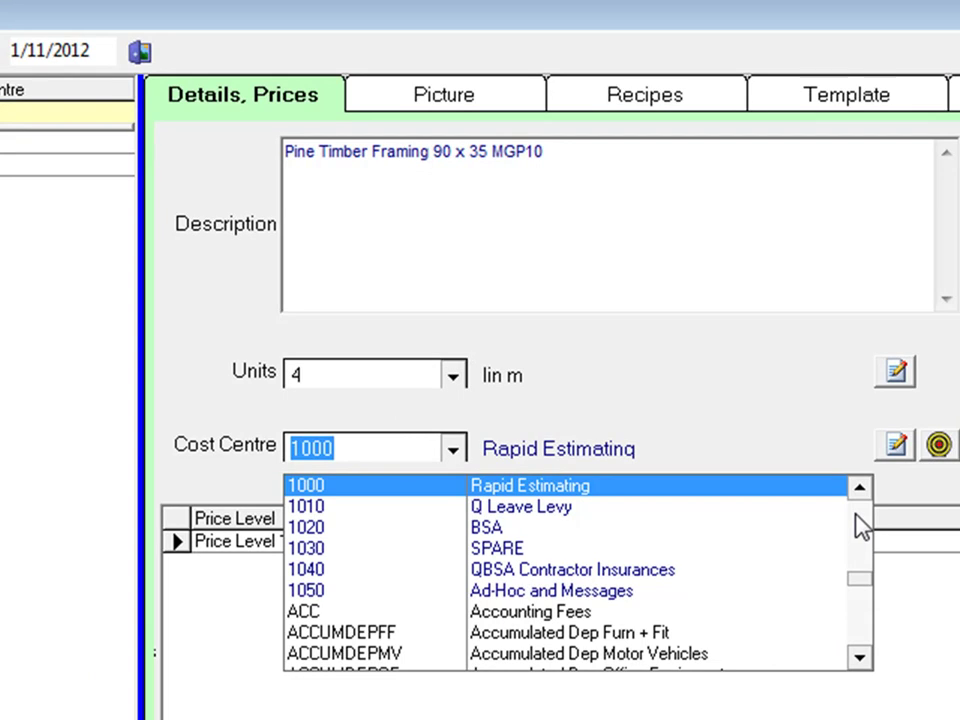
drag(857, 590, 857, 522)
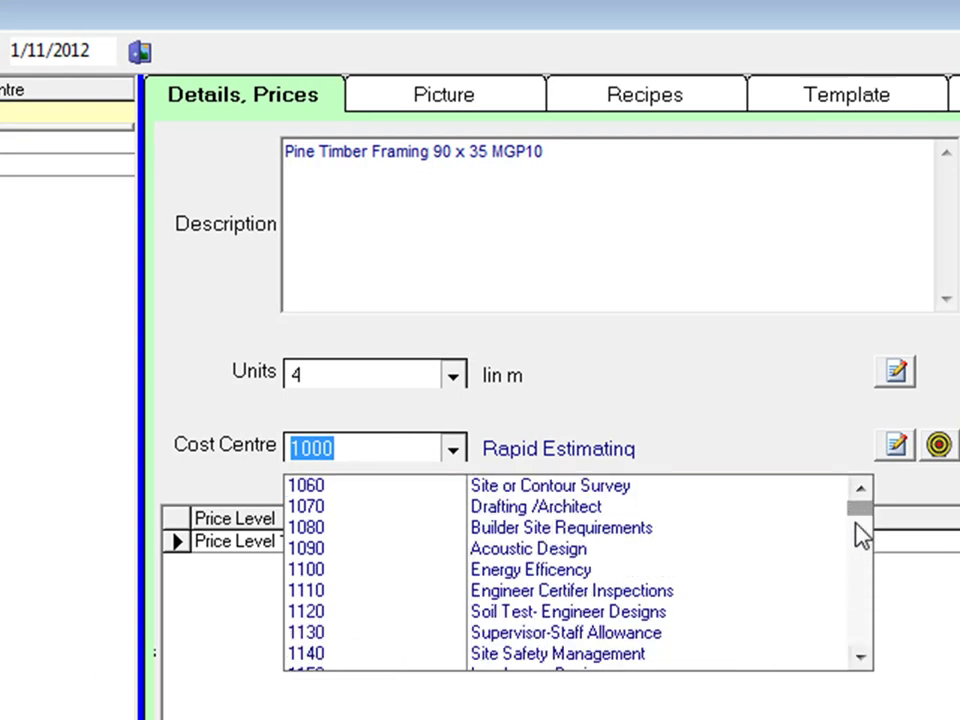
scroll(868, 637, down, 3)
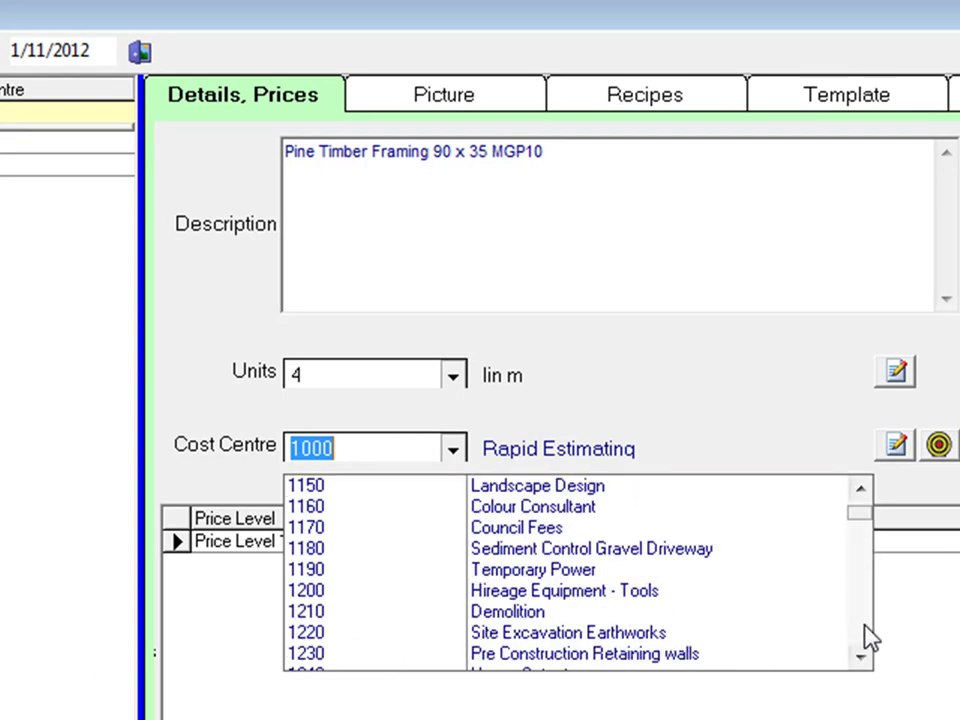
click(868, 637)
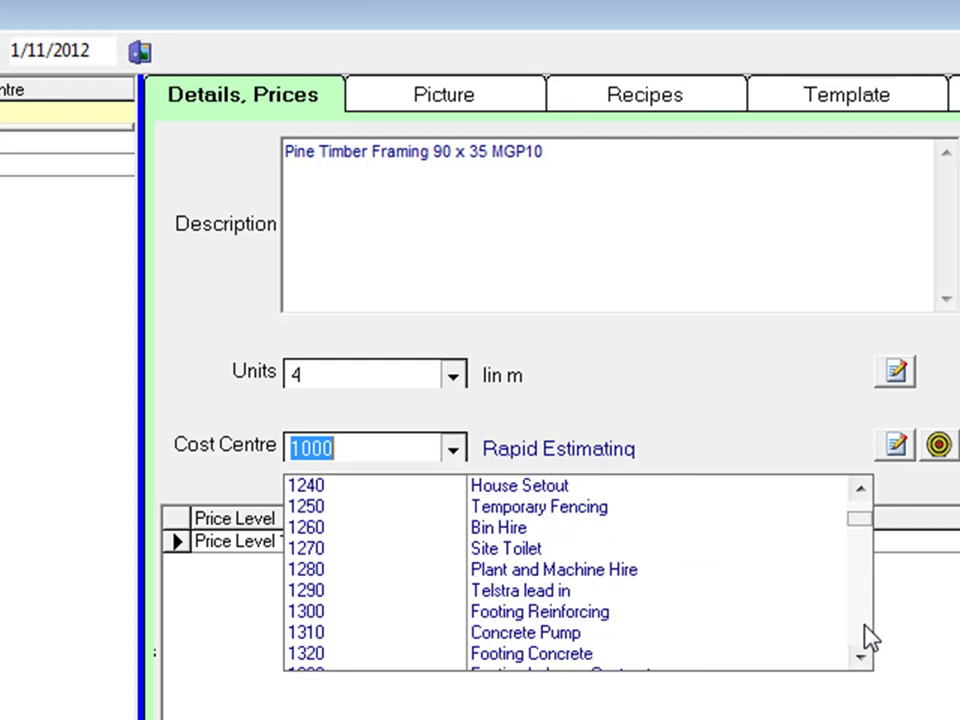
click(868, 637)
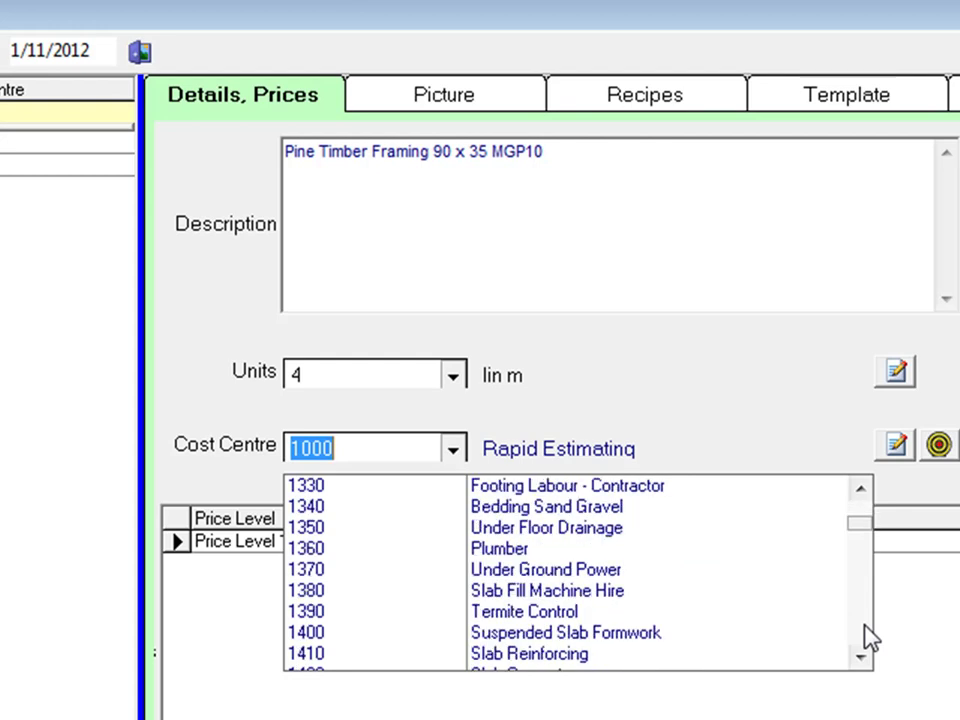
click(868, 637)
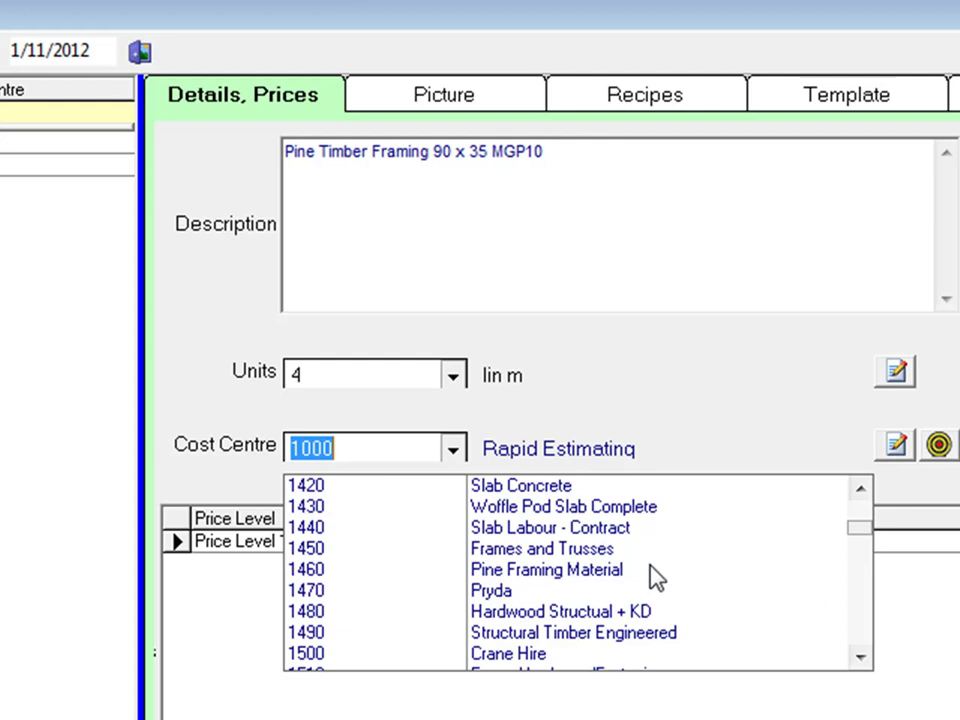
click(551, 585)
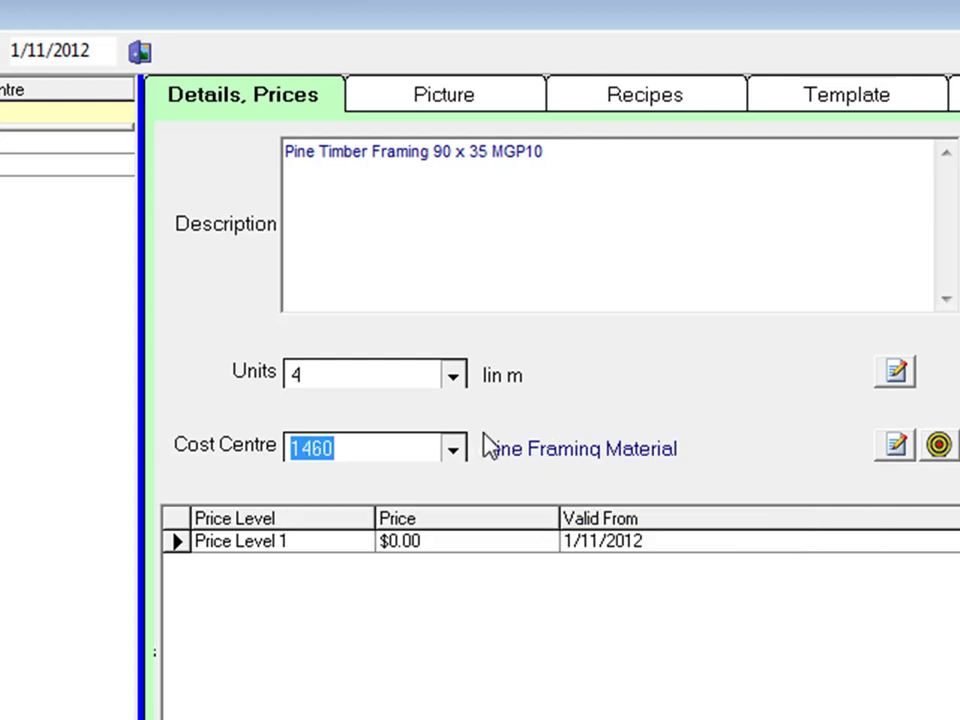
Set the Price Level 1 price of the Pine9035 item to 1.95.
drag(446, 540, 375, 541)
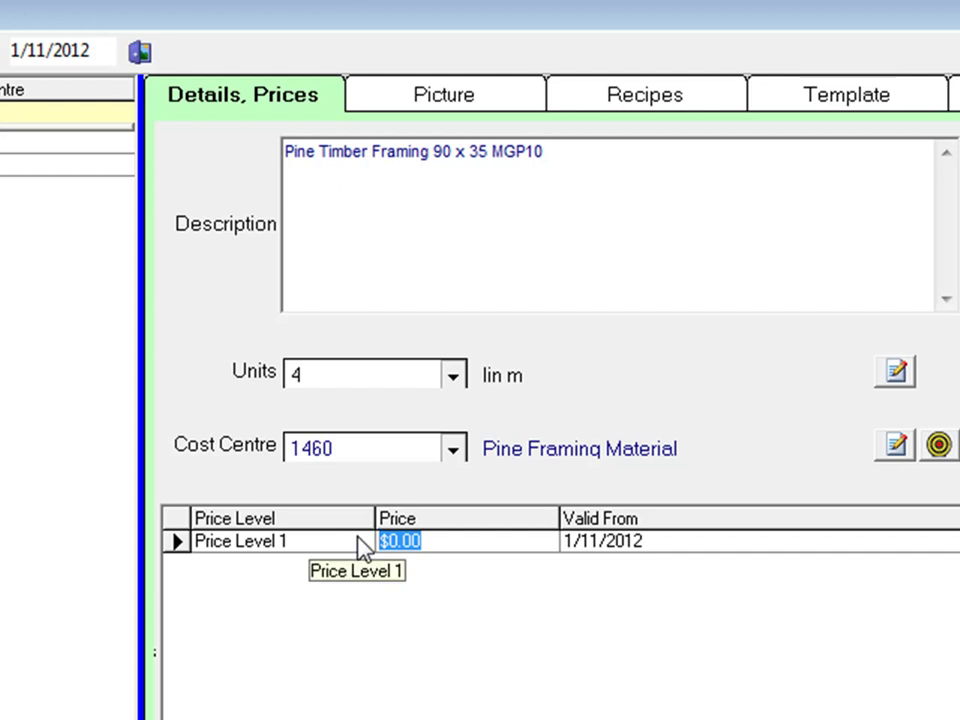
text(1.95)
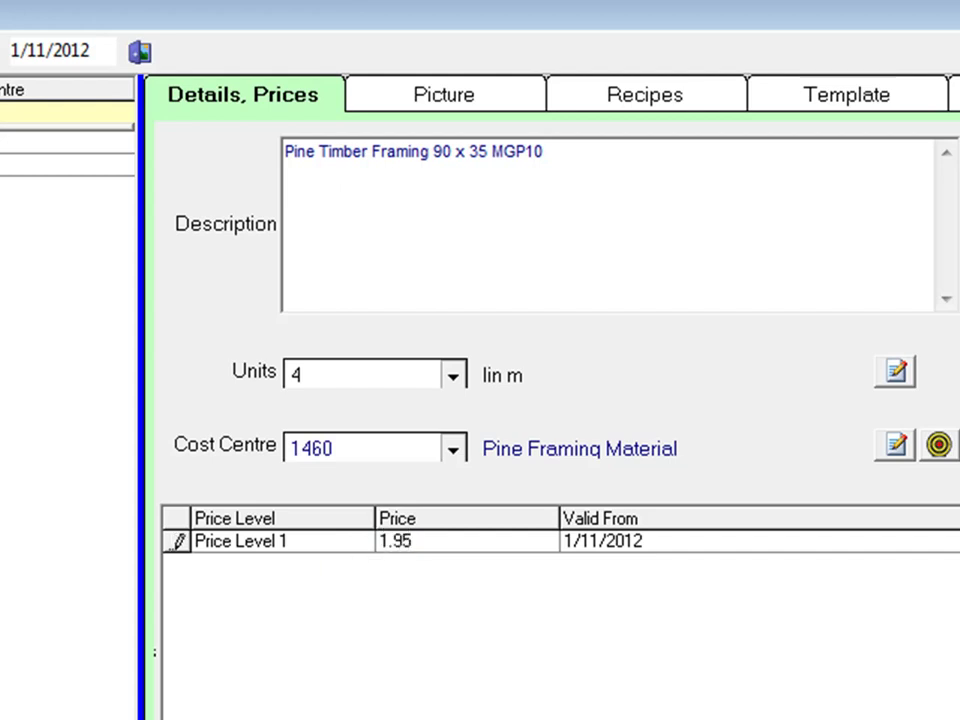
key(Tab)
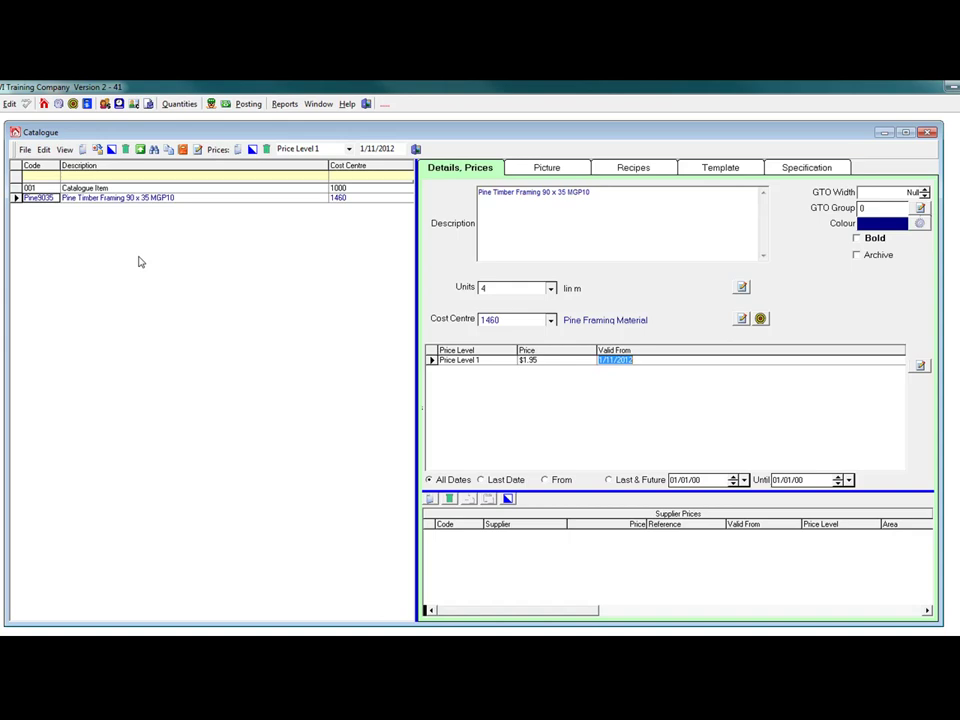
Add a new catalogue item with code Pine9045 and the description "Pine Timber Framing 90 x 45 MGP10".
click(84, 150)
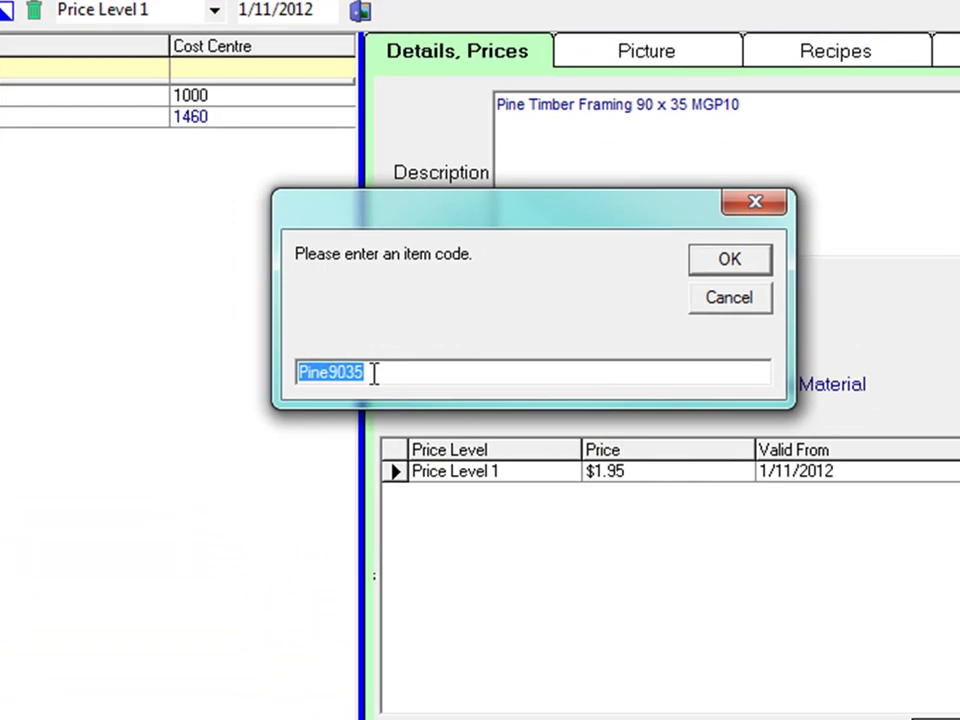
click(422, 314)
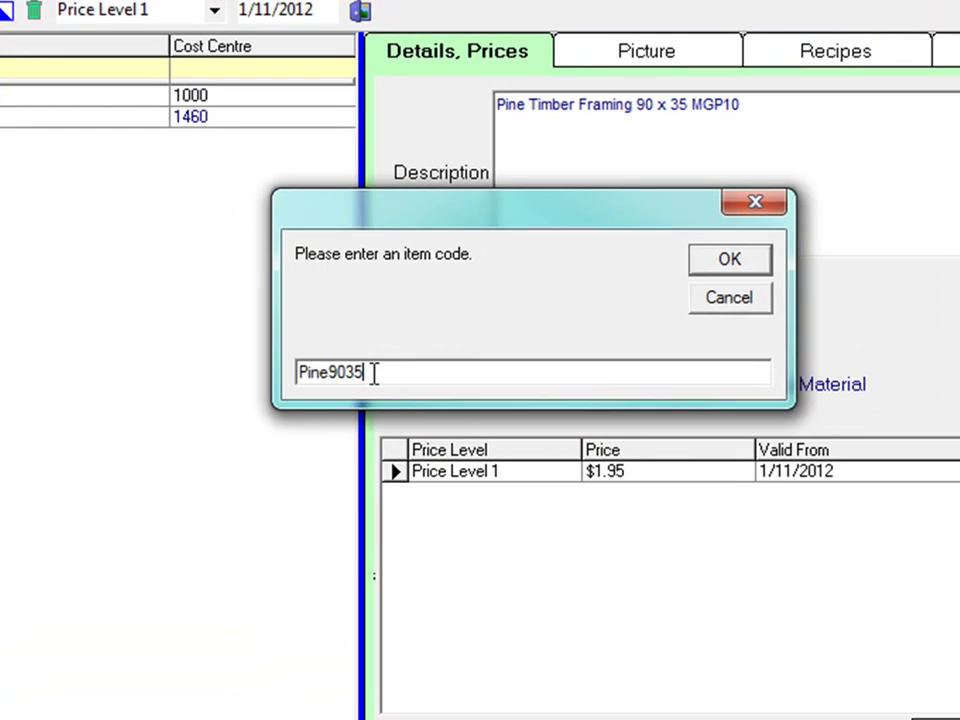
key(BackSpace)
key(BackSpace)
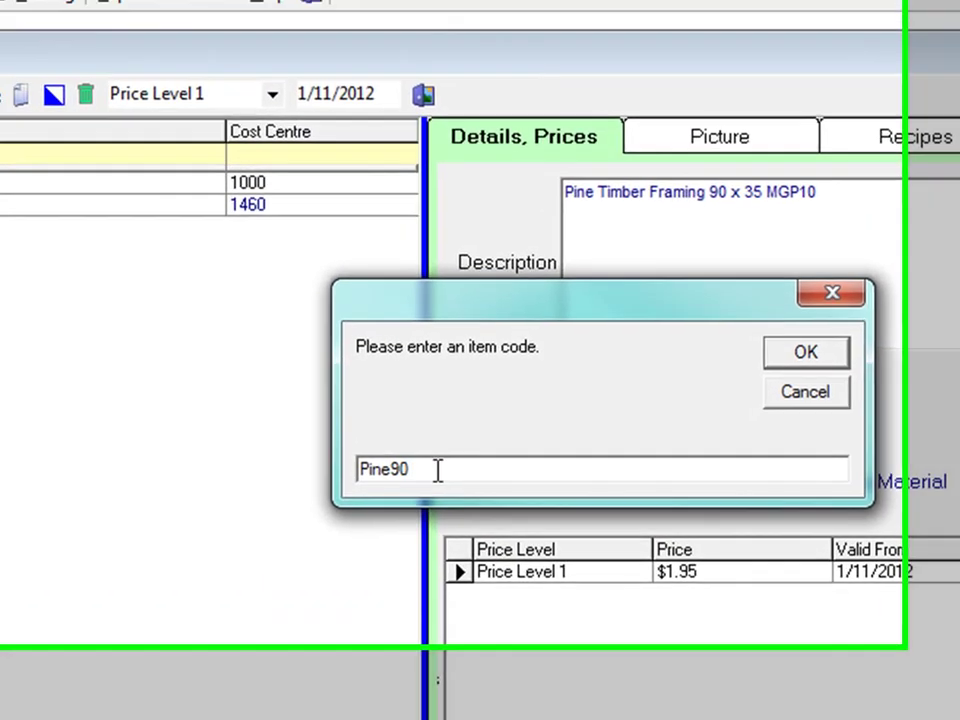
text(45)
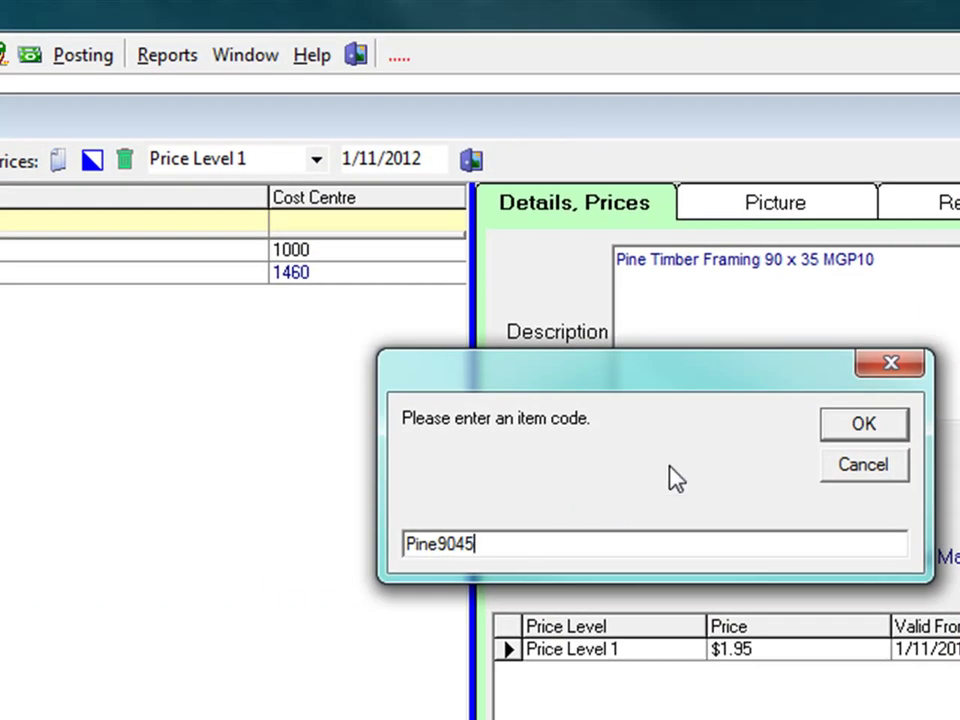
click(864, 425)
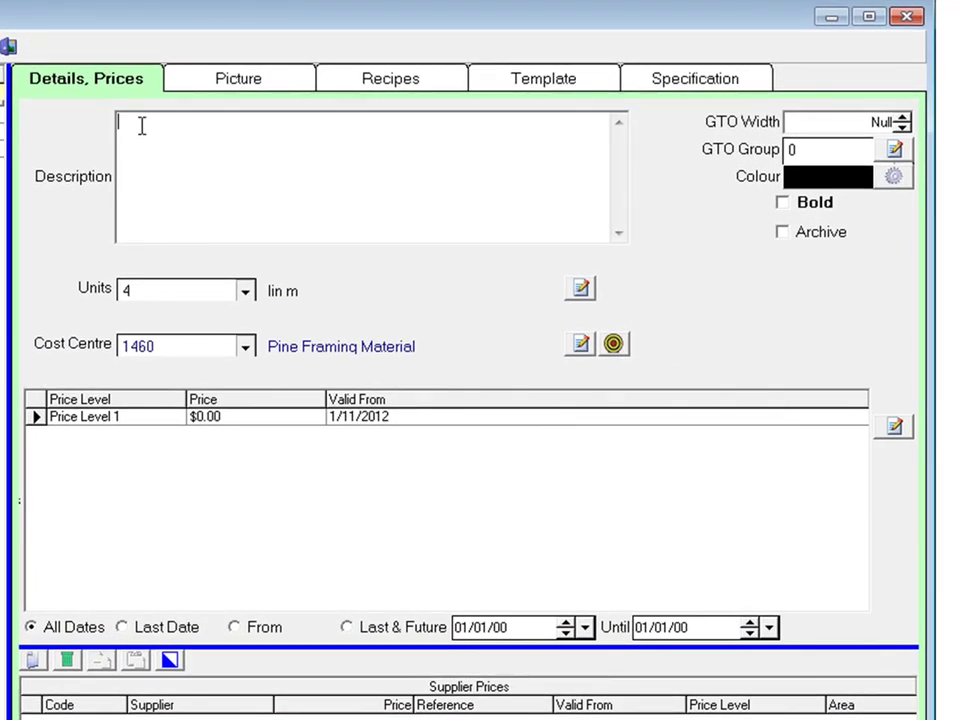
text(Pine Timber Framing 90 x 45)
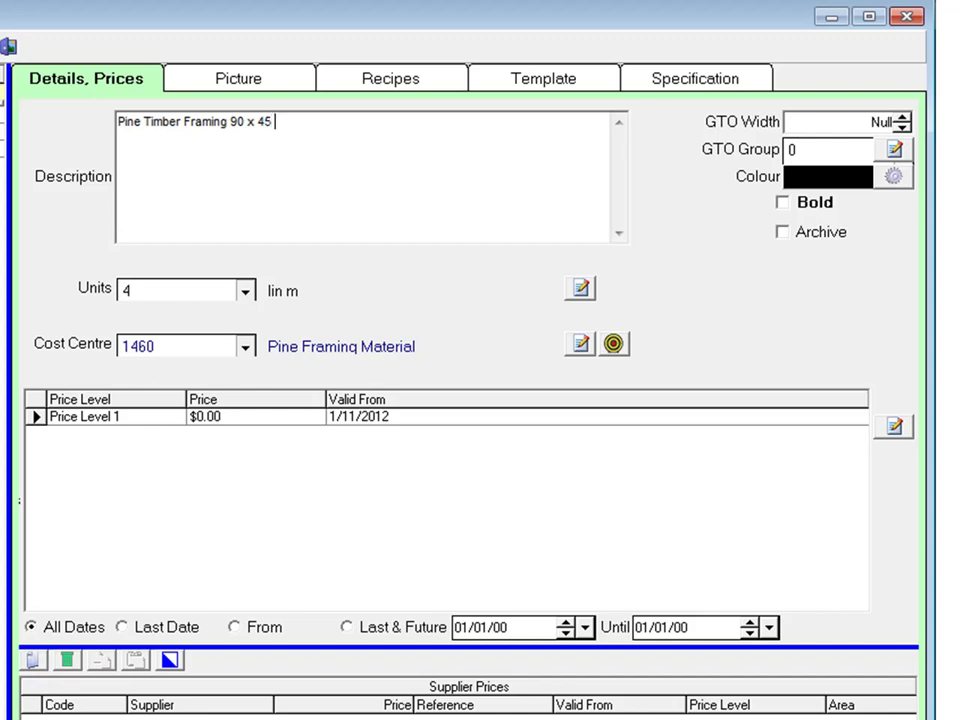
text( MGP10)
Choose units 4 (lin m) and cost centre 1460 Pine Framing Material for the Pine9045 item.
click(246, 292)
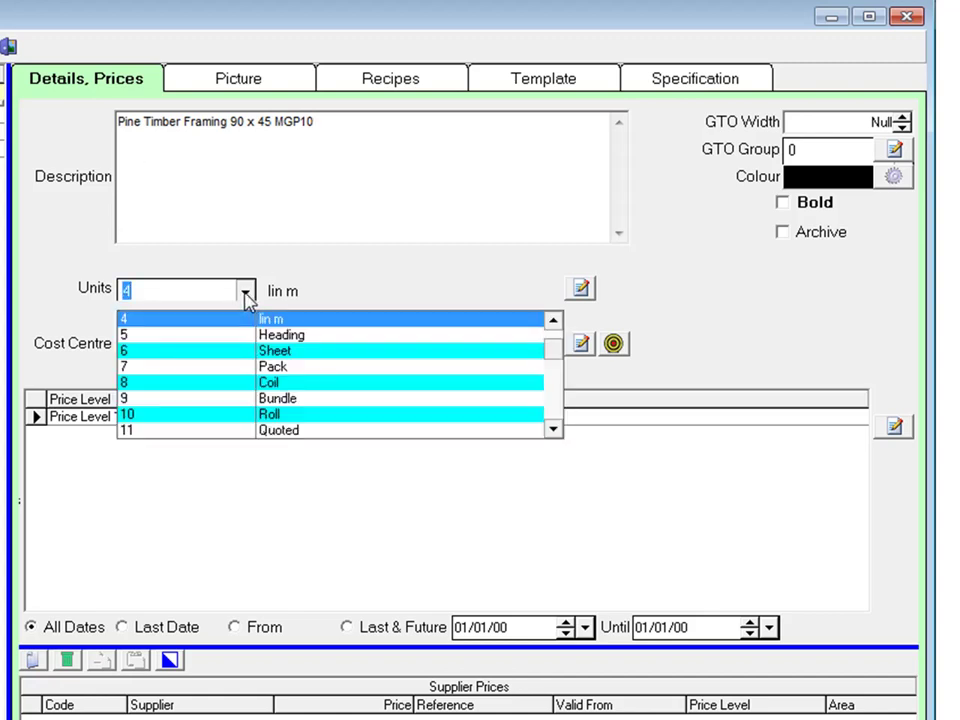
click(235, 320)
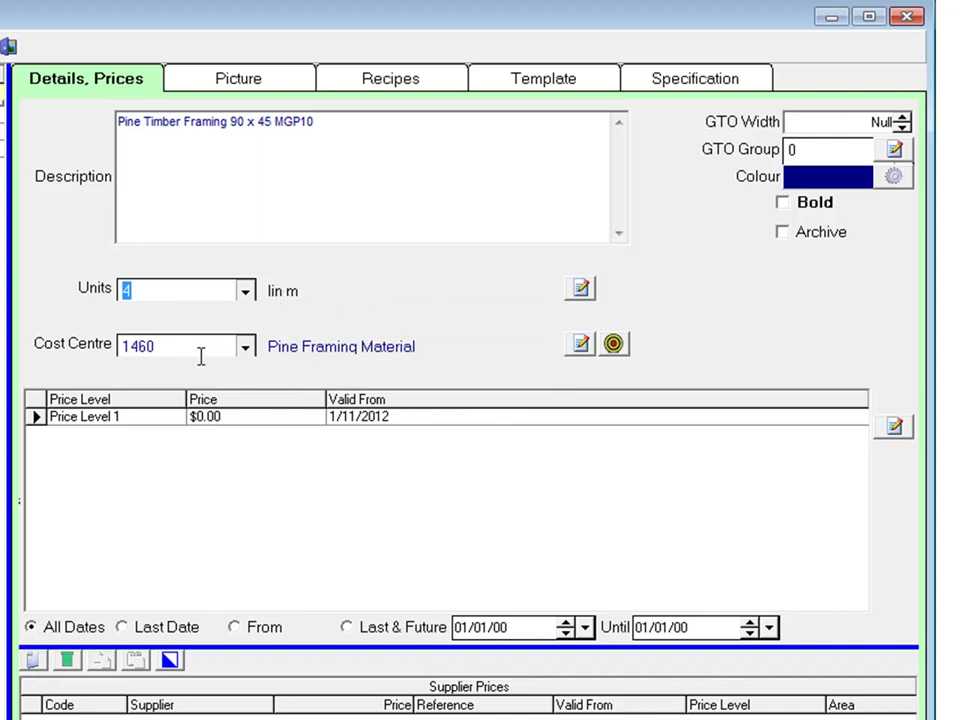
click(248, 346)
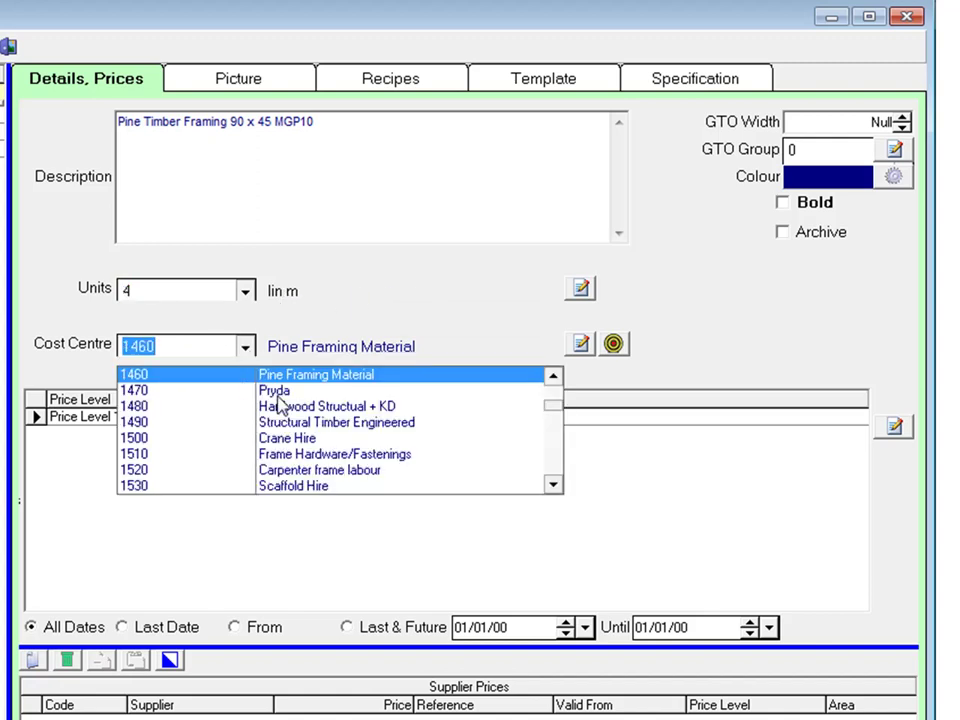
click(318, 378)
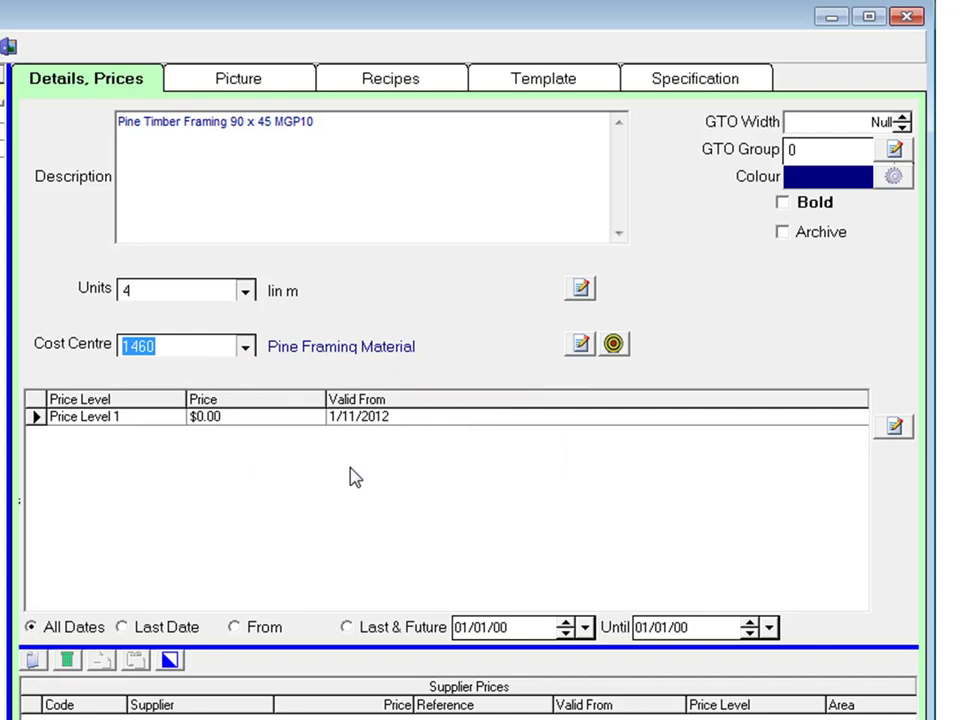
Set the Price Level 1 price of the Pine9045 item to 2.50.
click(235, 418)
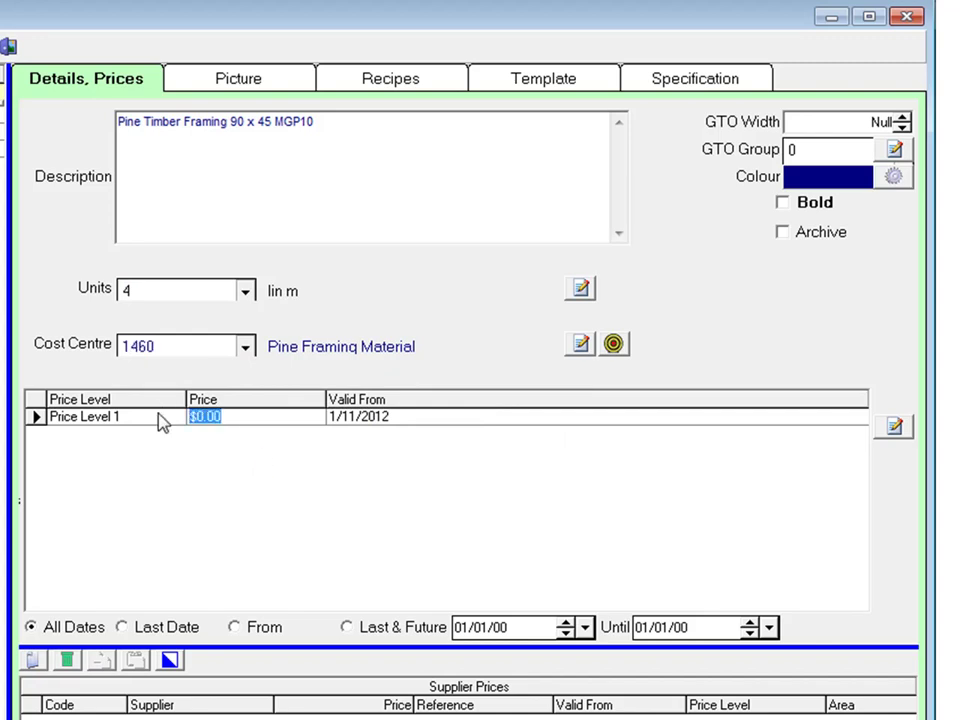
text(2.5)
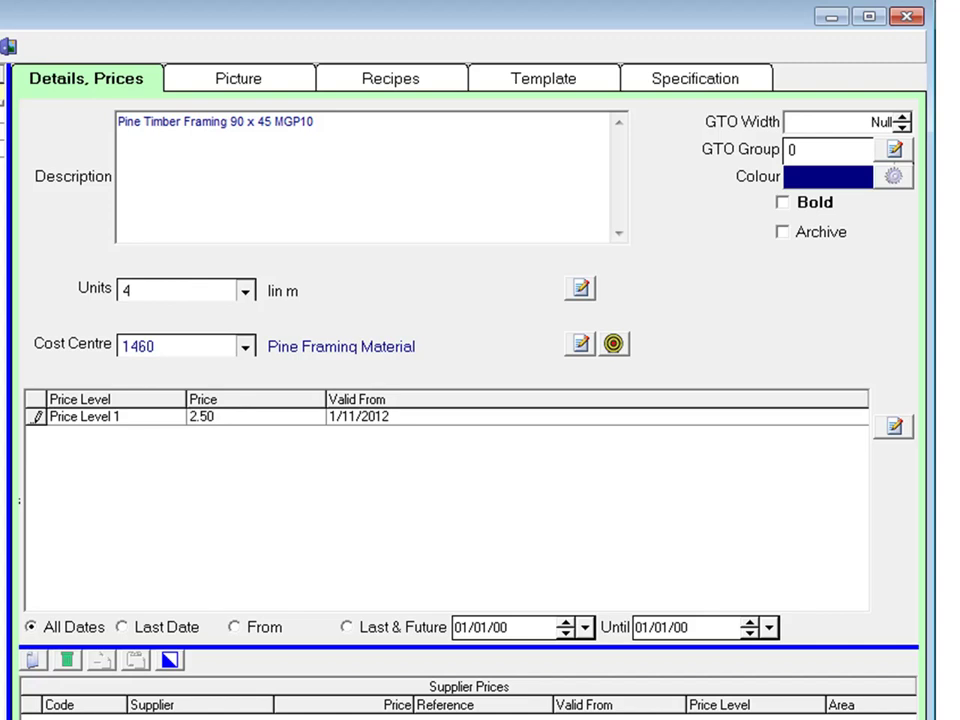
key(Tab)
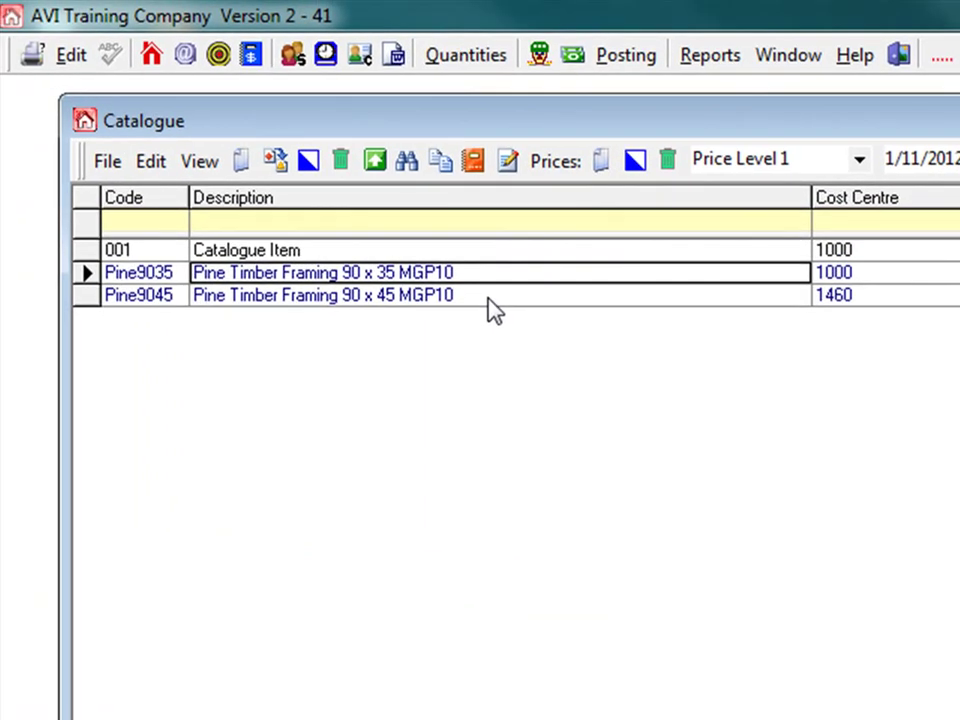
Add a new catalogue item with code 1001 and the description "Drafting".
click(490, 297)
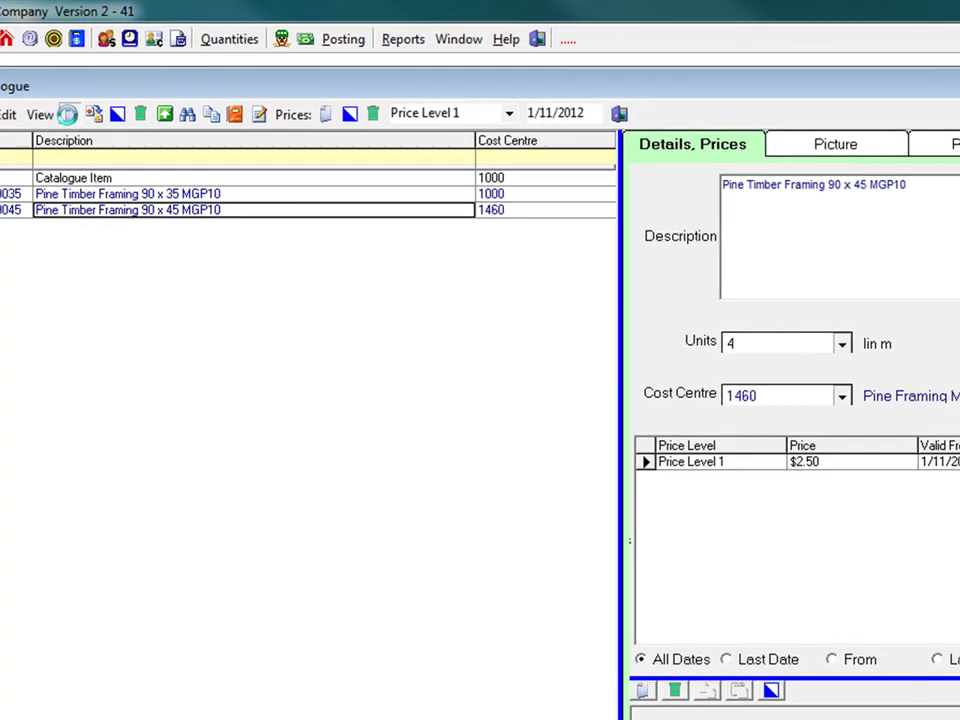
click(241, 160)
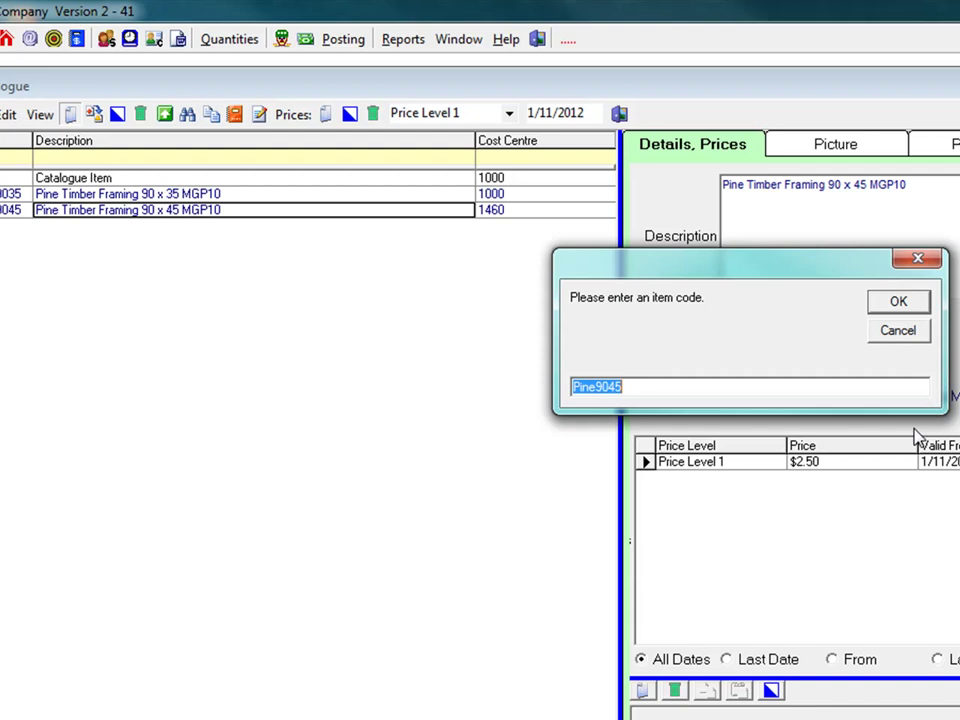
text(1001)
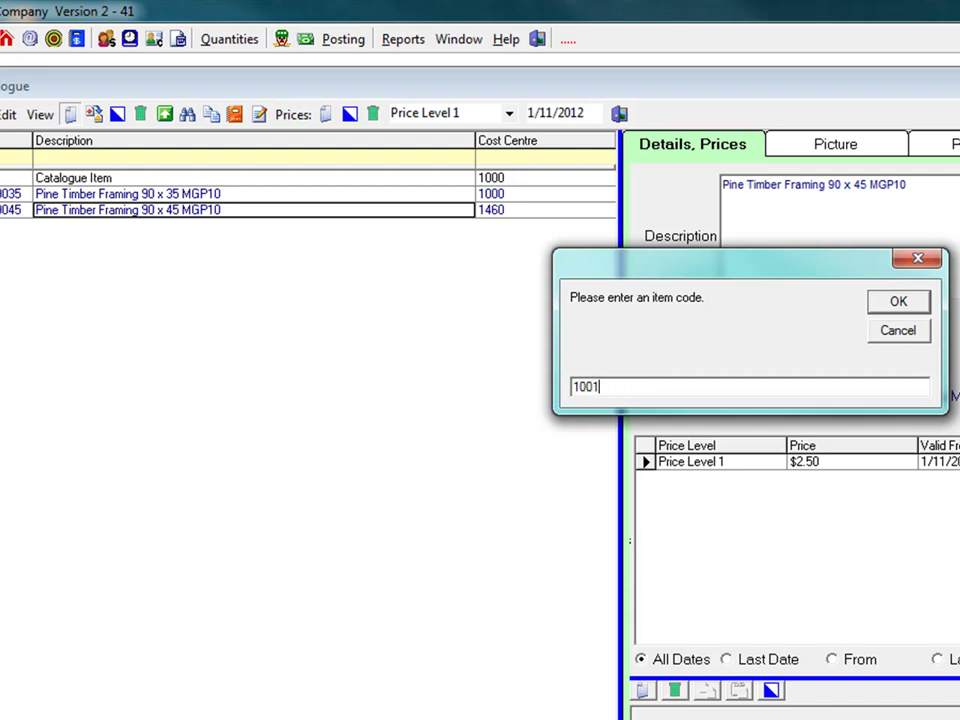
key(Return)
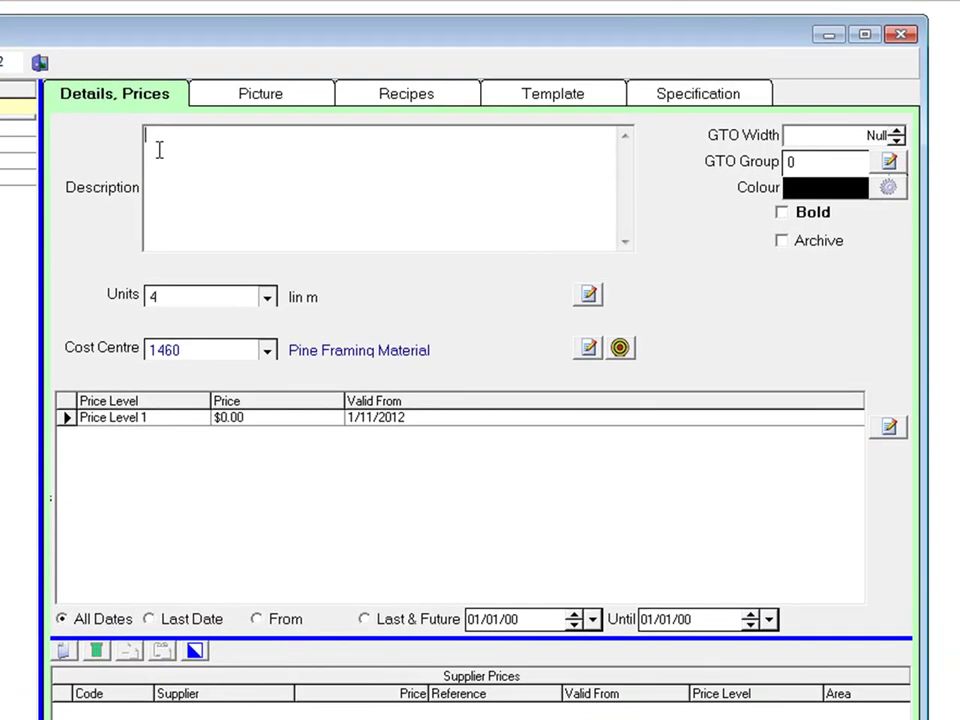
text(Drafting)
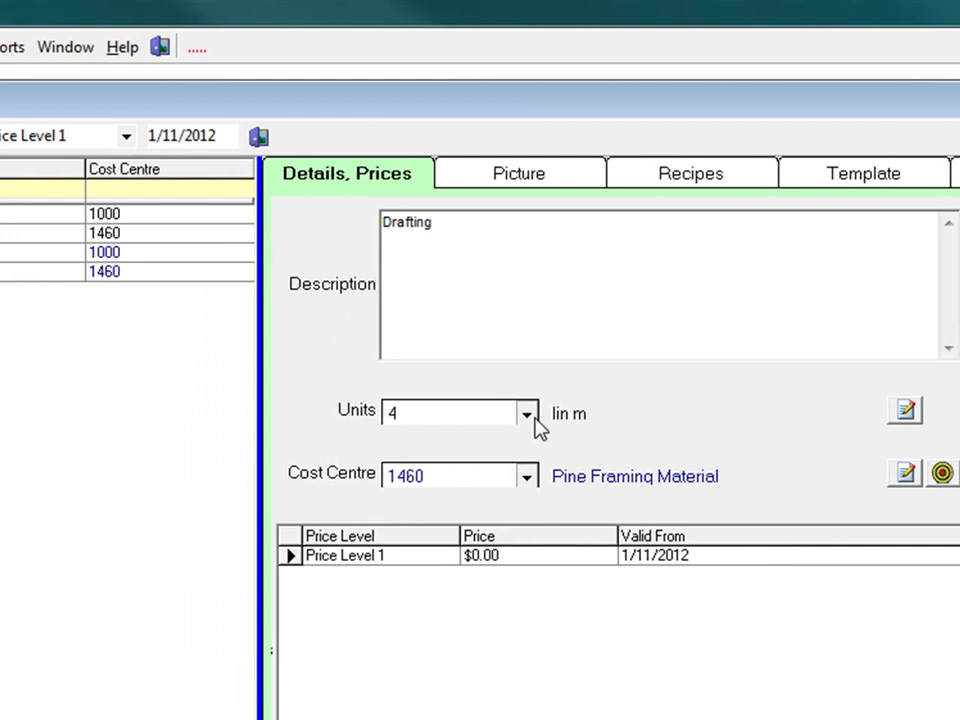
Choose units 33 (Job) and cost centre 1070 Drafting /Architect for the 1001 Drafting item.
click(528, 421)
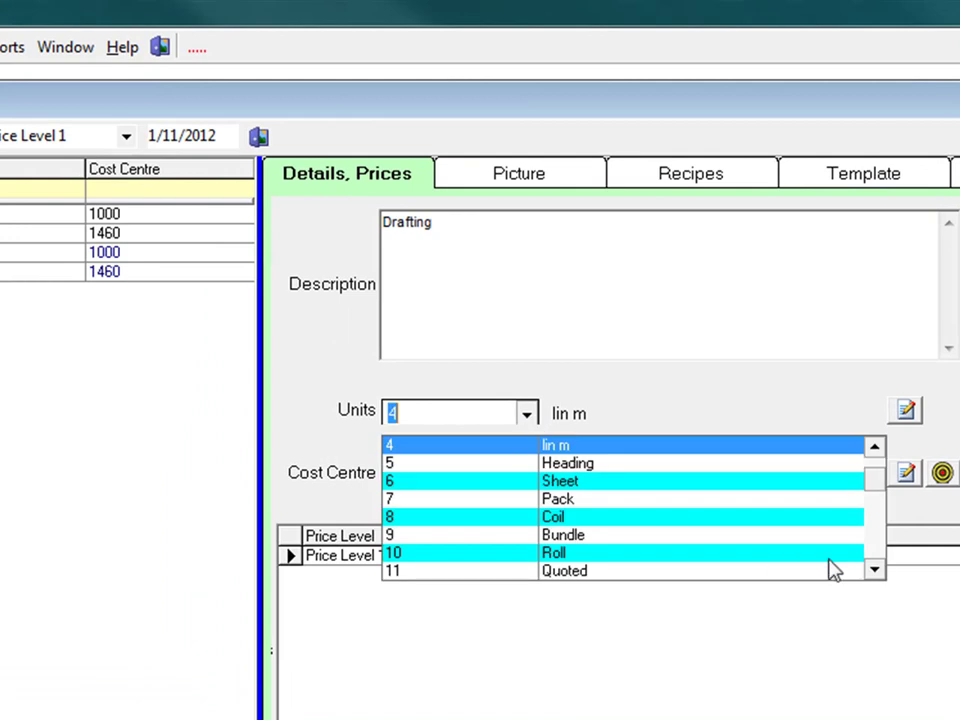
click(876, 560)
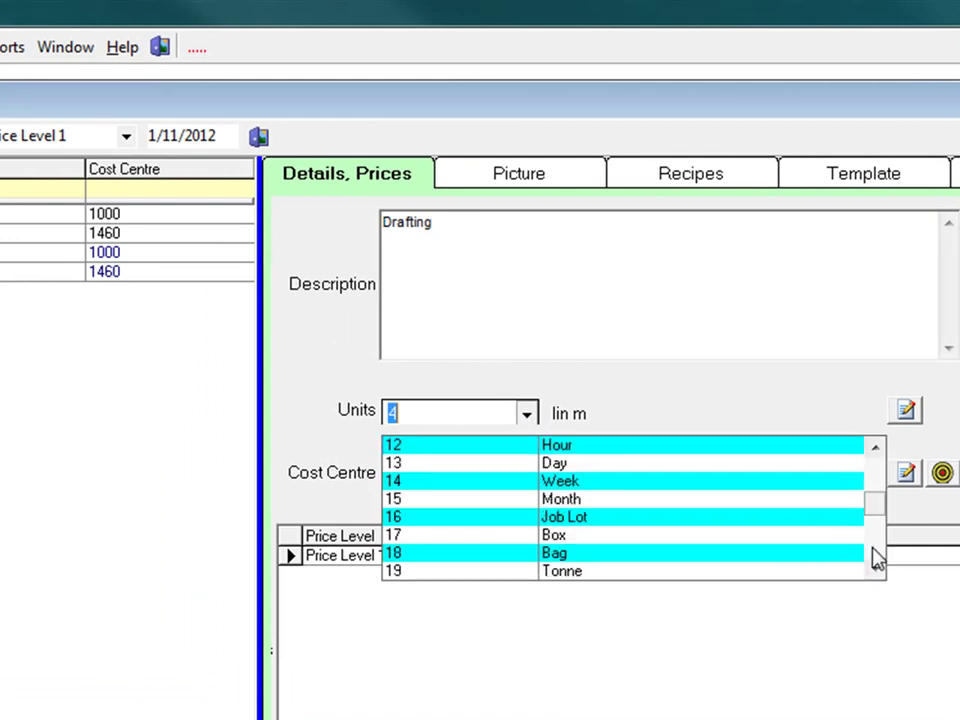
click(876, 560)
click(877, 560)
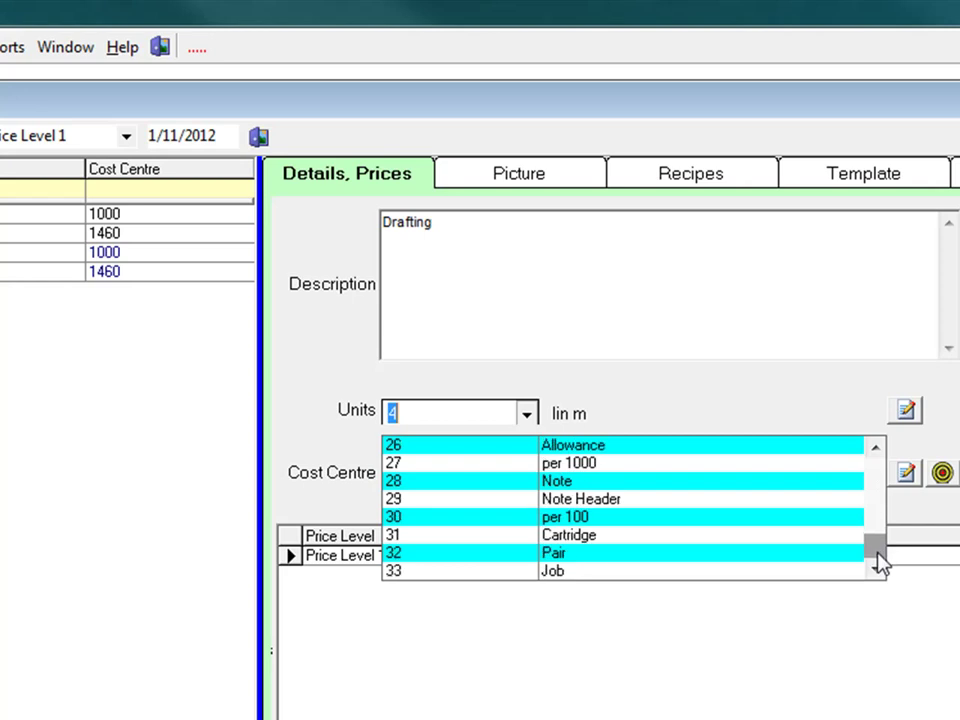
click(552, 576)
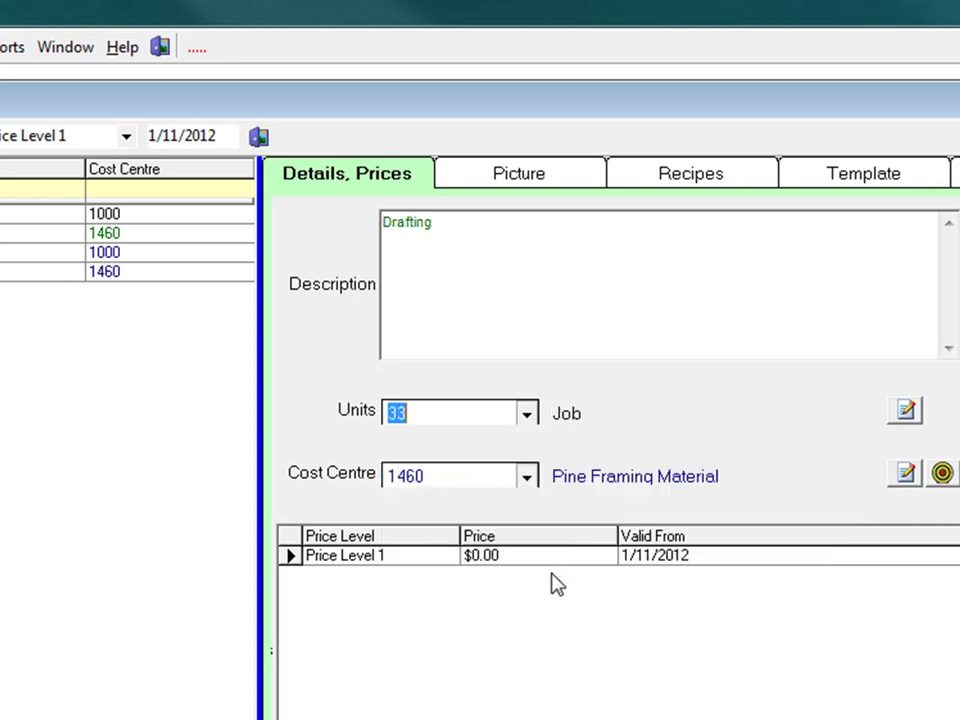
click(526, 480)
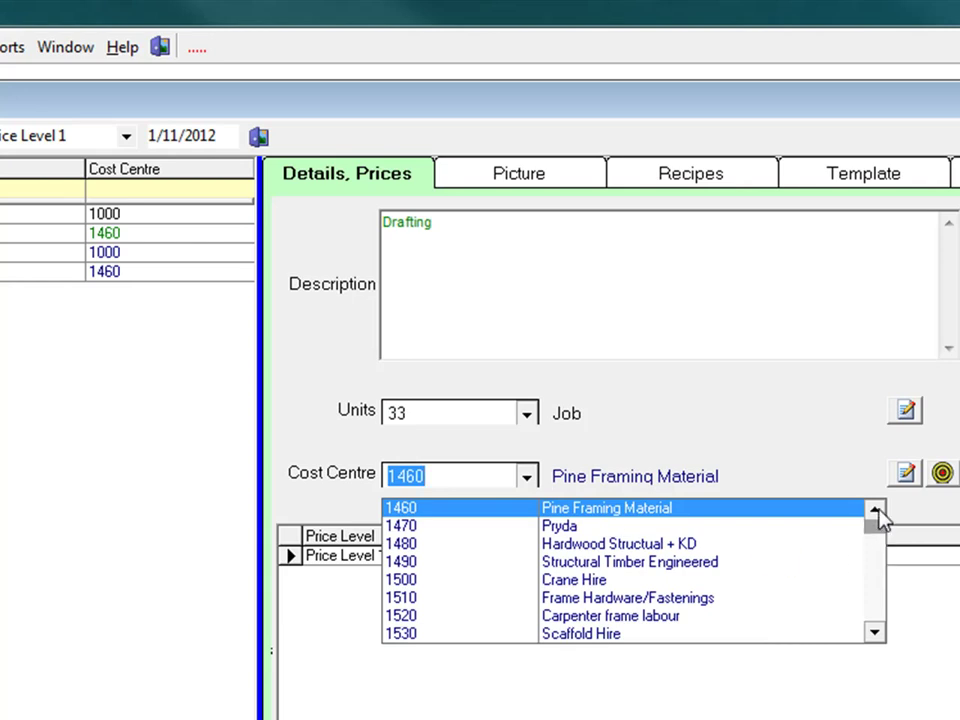
click(878, 519)
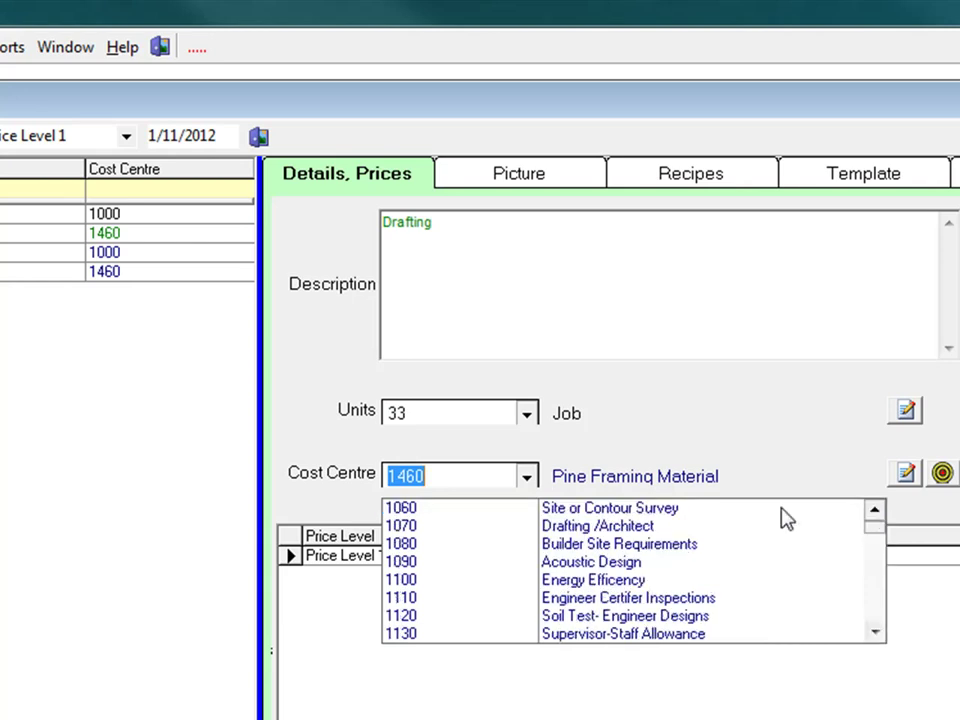
click(582, 527)
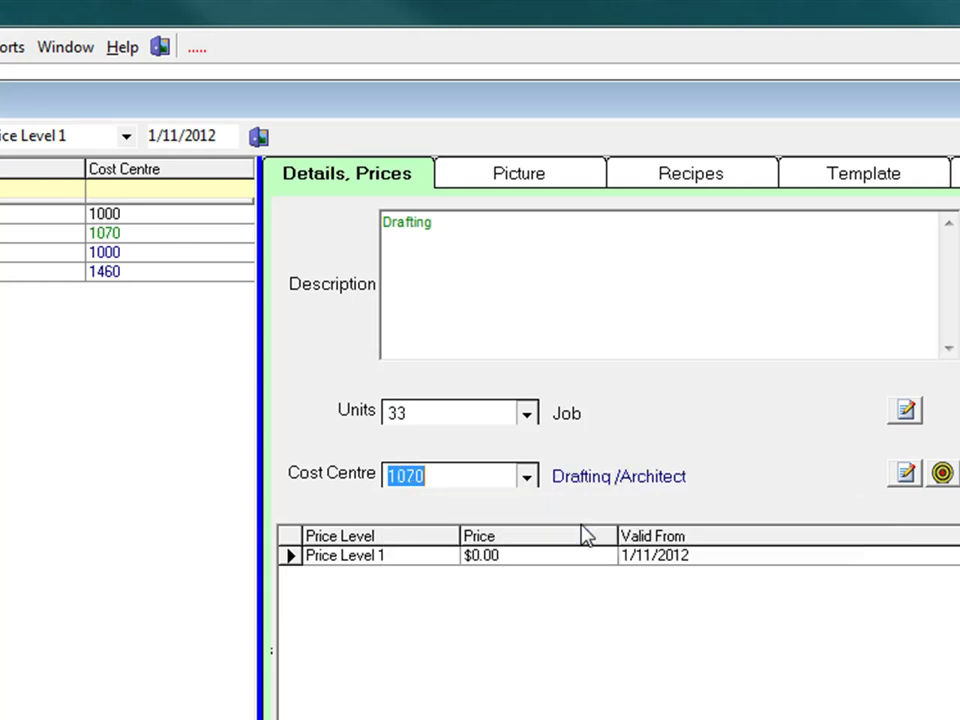
Set the Price Level 1 price of the Drafting item to 1500.
click(514, 557)
drag(514, 557, 460, 565)
text(1500)
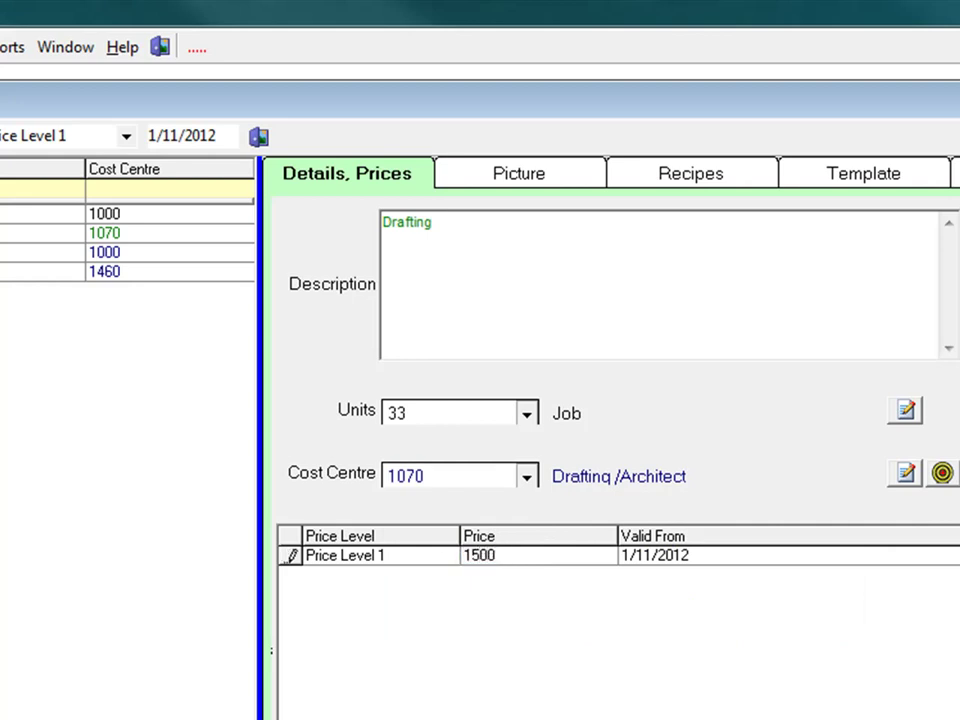
key(Tab)
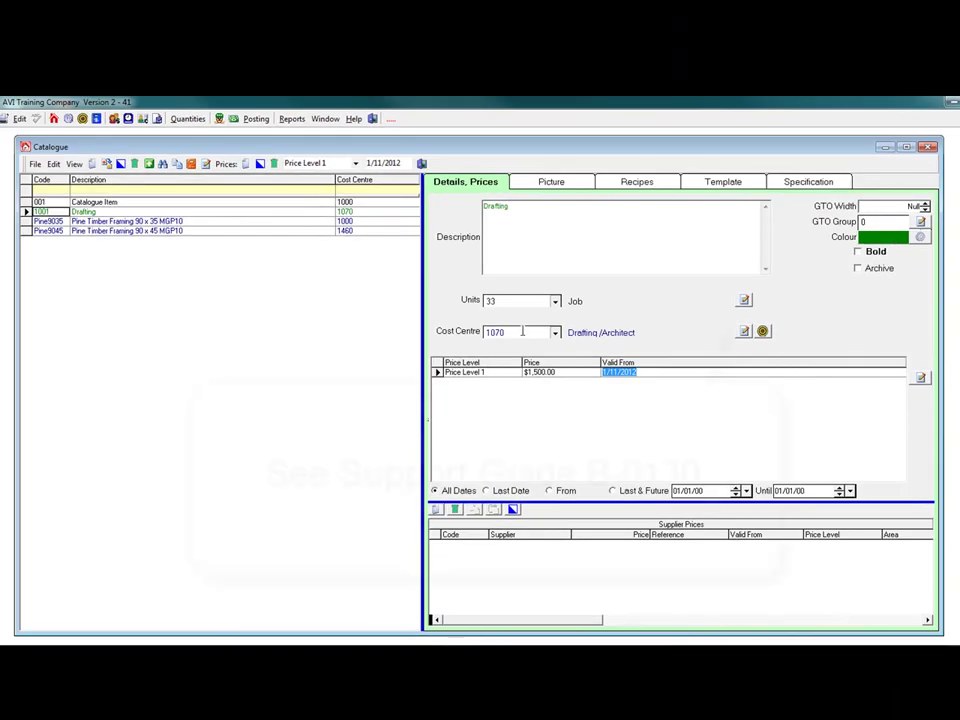
Review the Units of Measurement list, close it and look through the items in the catalogue.
click(744, 301)
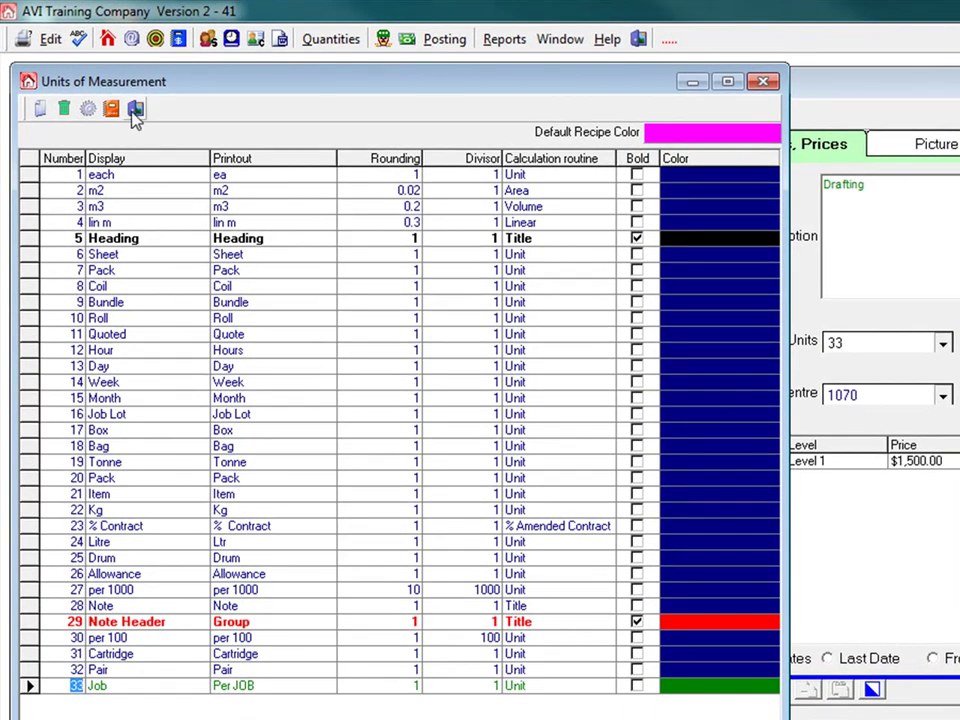
click(137, 110)
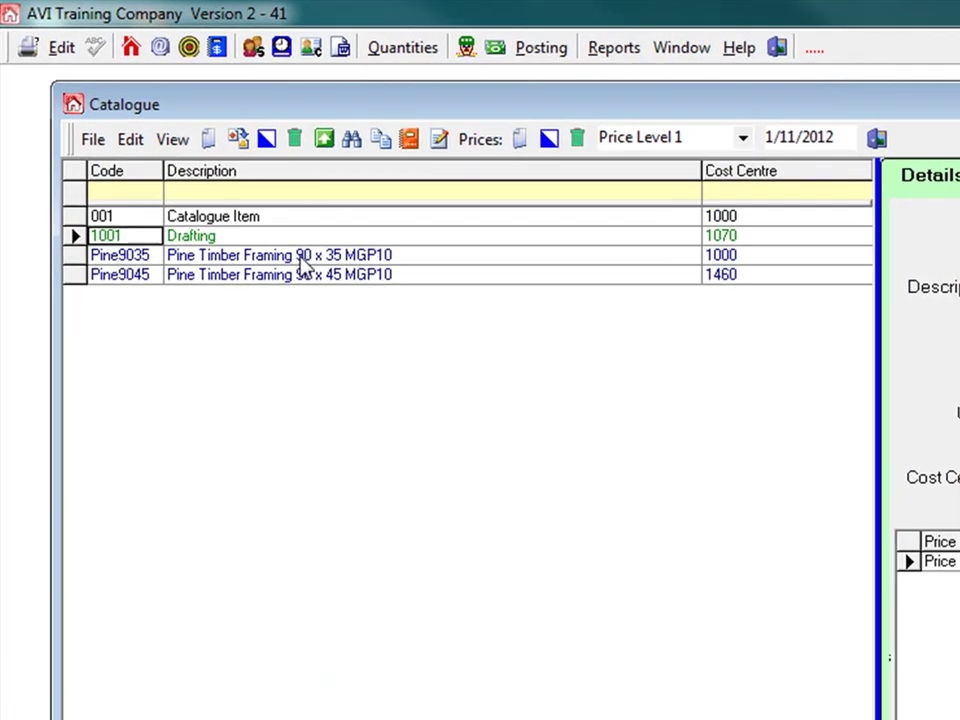
click(247, 210)
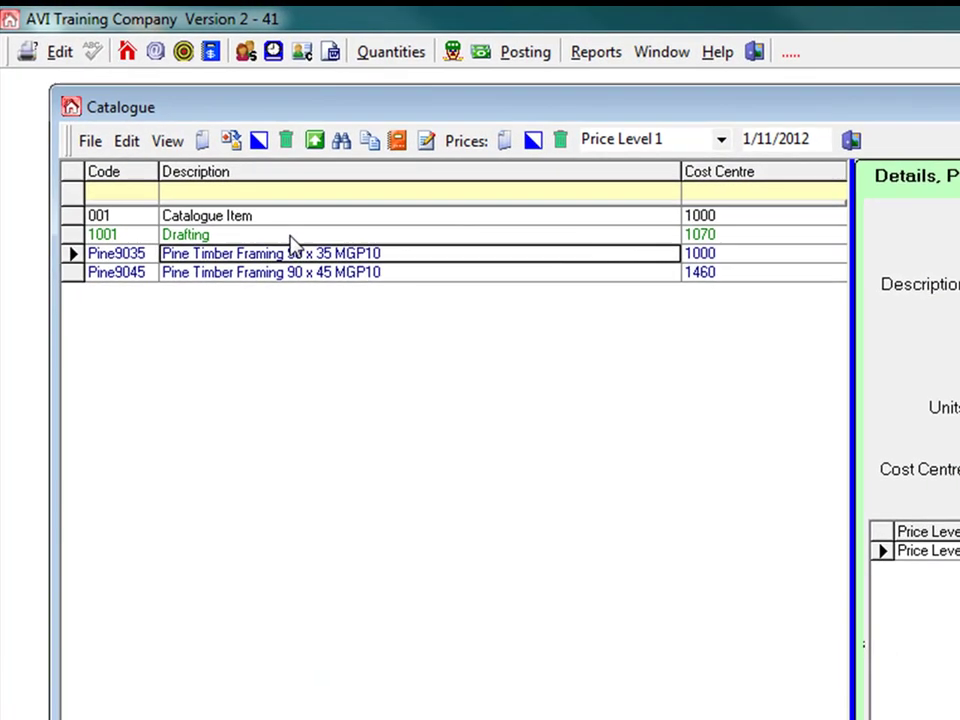
click(297, 240)
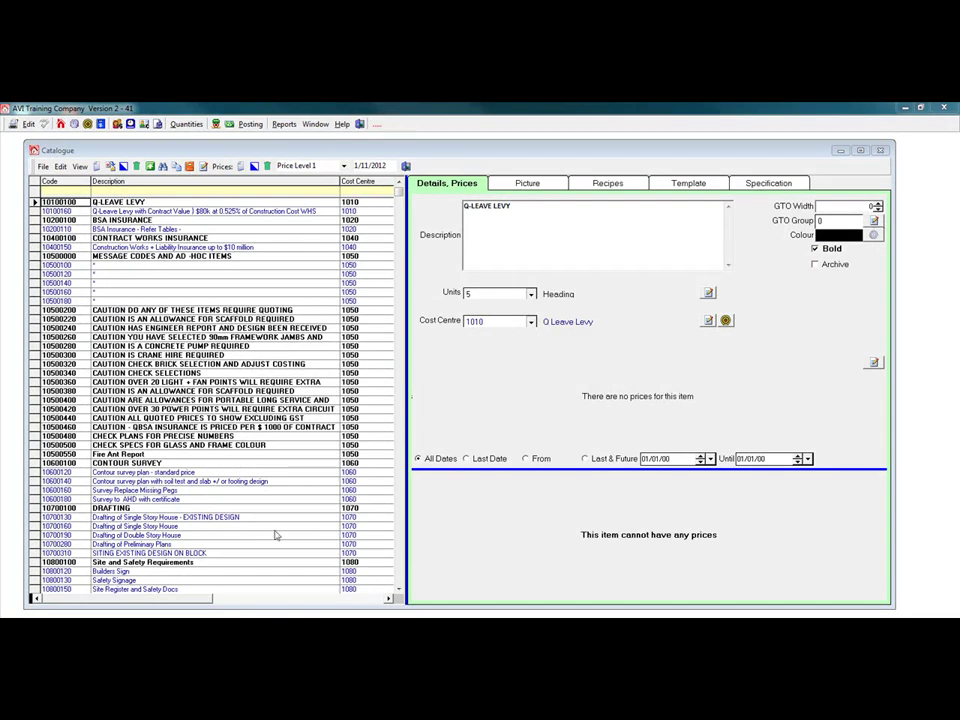
Browse down the full catalogue and view the item for a temporary power pole with a 10 week period including connection.
click(399, 590)
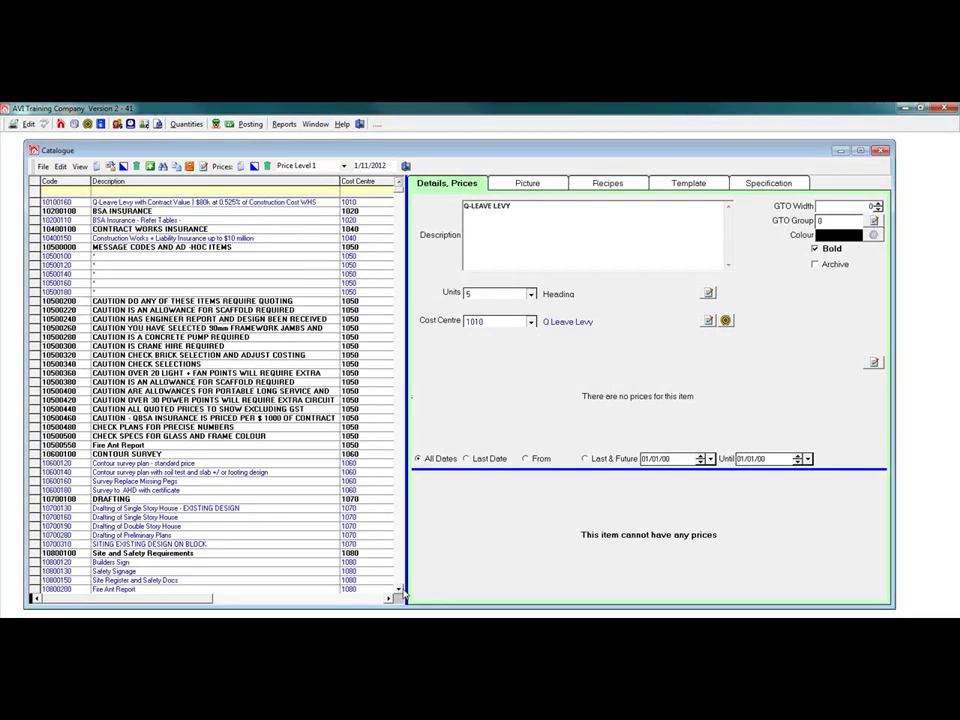
click(399, 591)
click(400, 574)
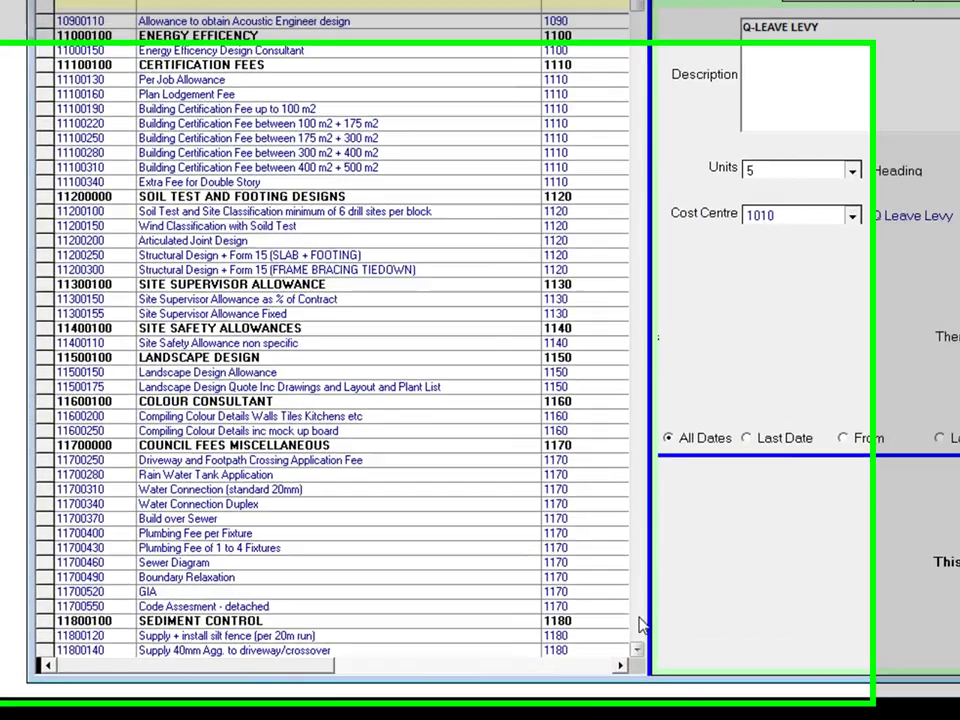
click(400, 574)
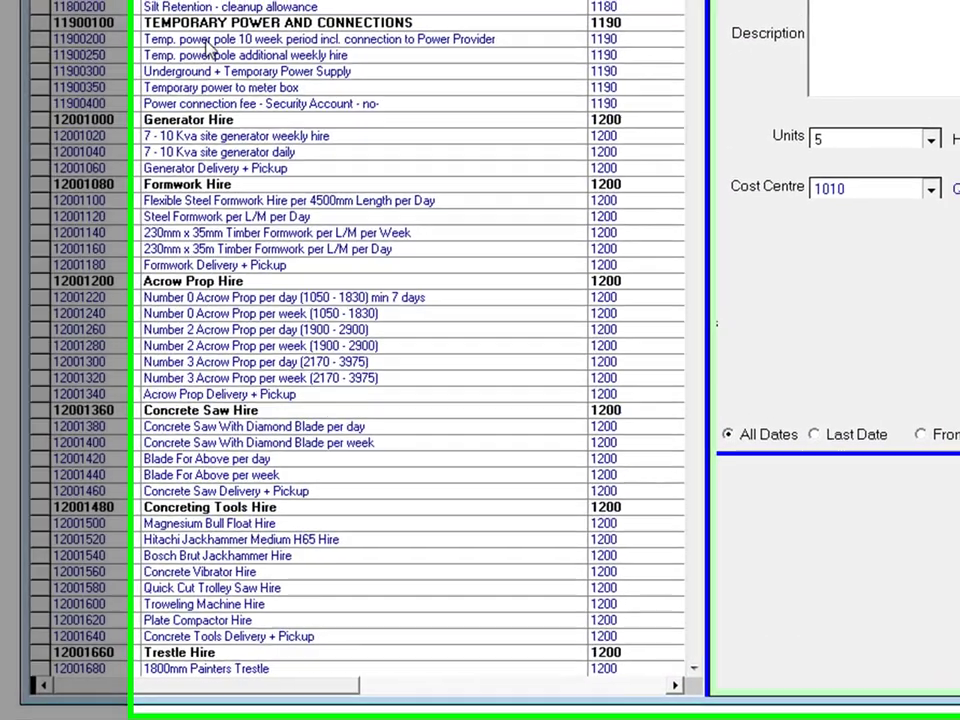
click(198, 34)
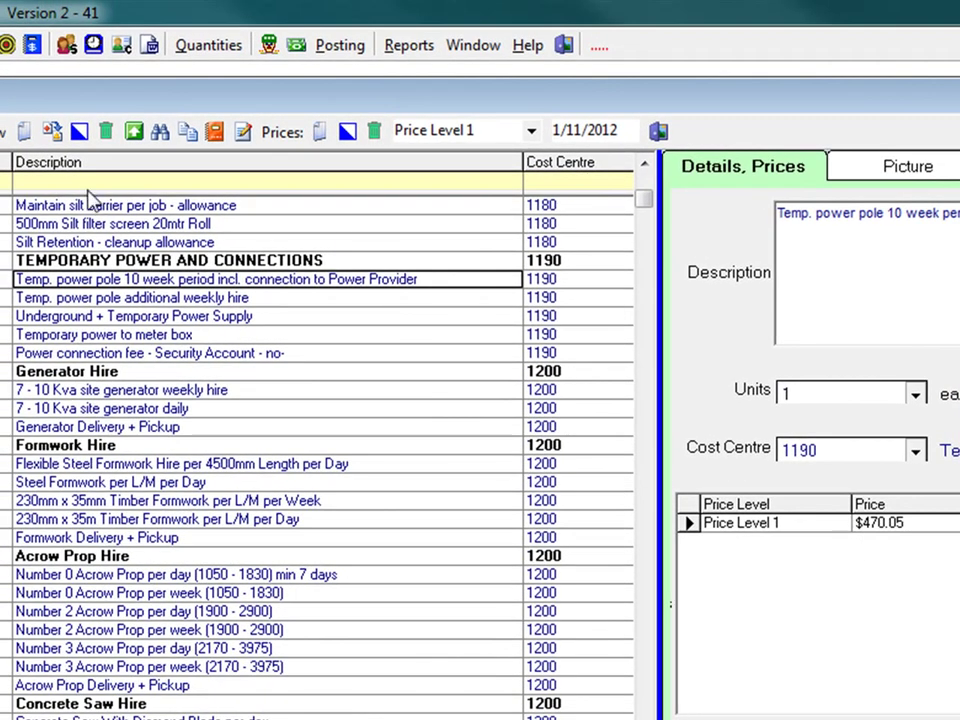
Look up the 90 x 35 MGP10 Pine studs cut to length 2485mm by filtering descriptions for "Pine", and clear the filter.
click(88, 184)
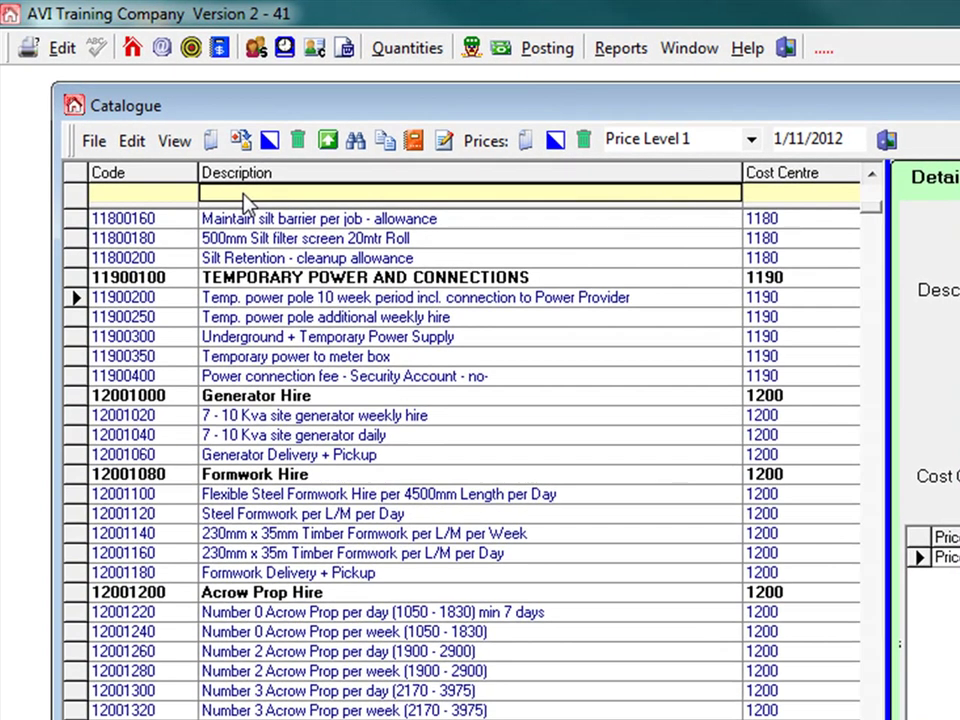
text(Pine)
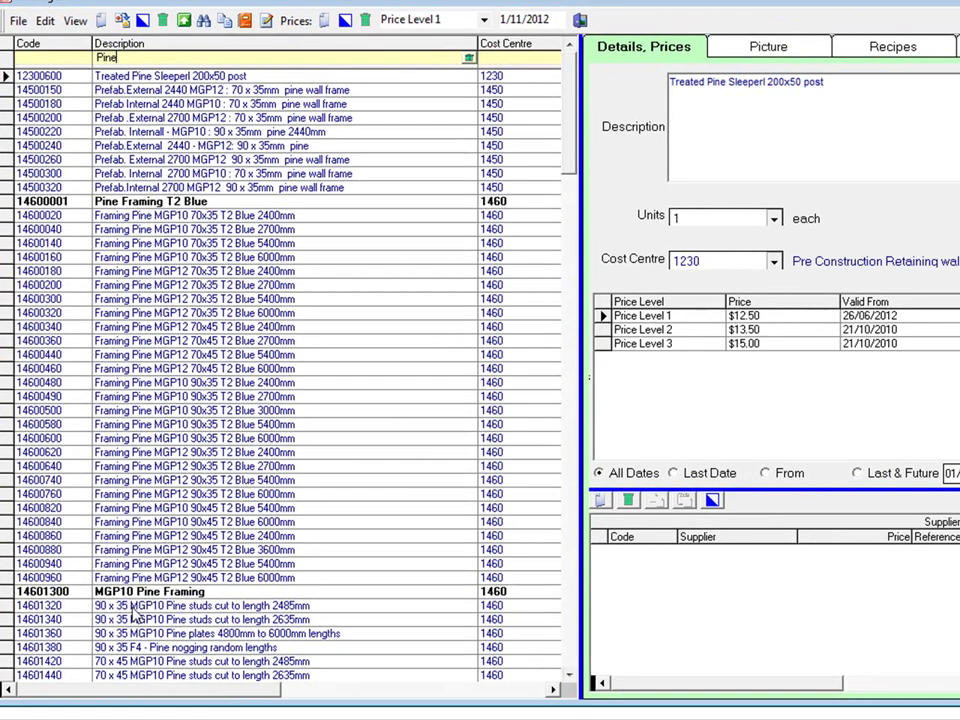
click(131, 607)
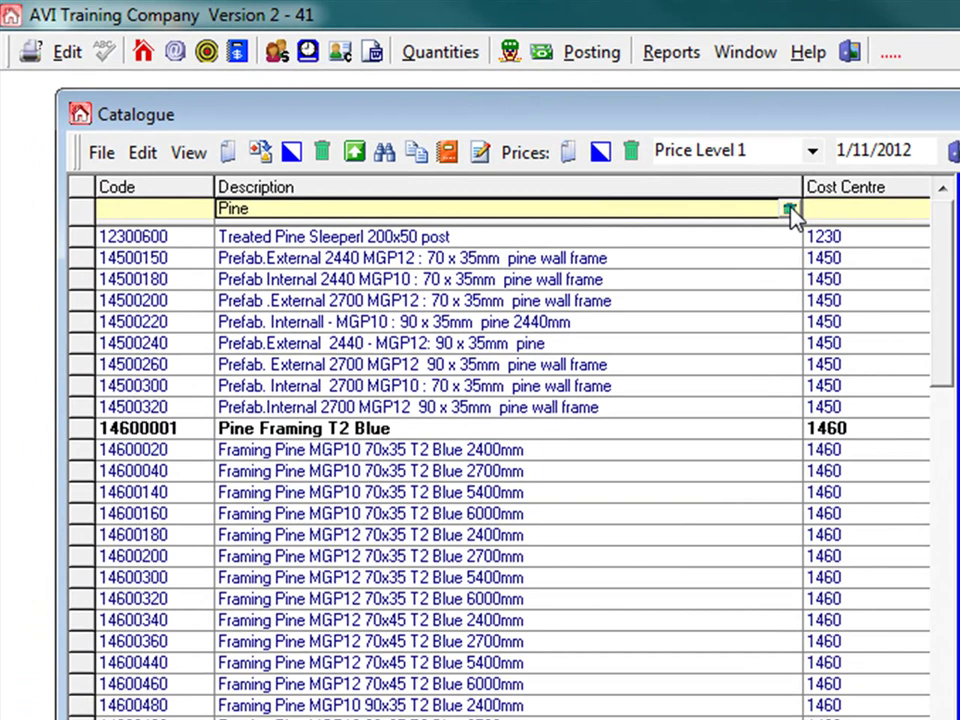
click(777, 206)
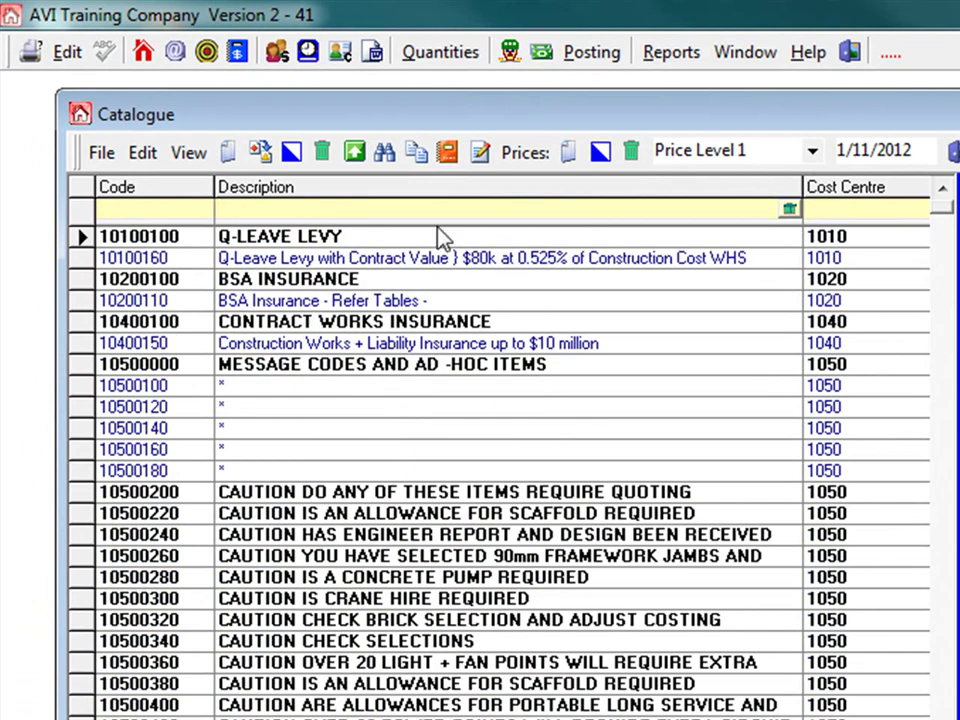
Look up the Common Bricks item by filtering catalogue descriptions for "bricks", and clear the filter.
click(262, 208)
text(Brick)
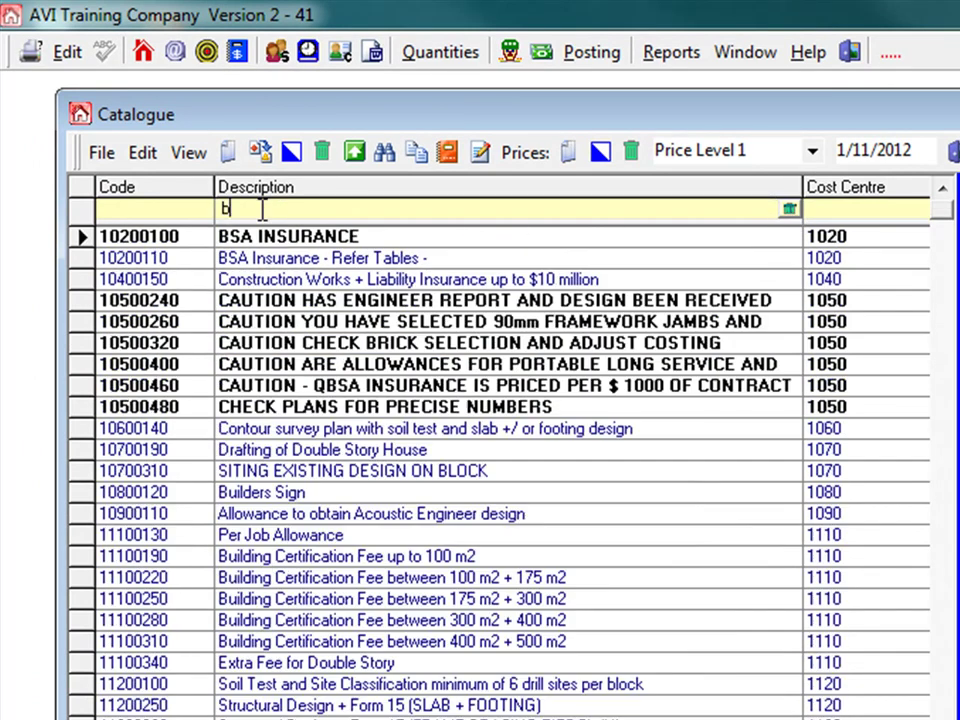
text(s)
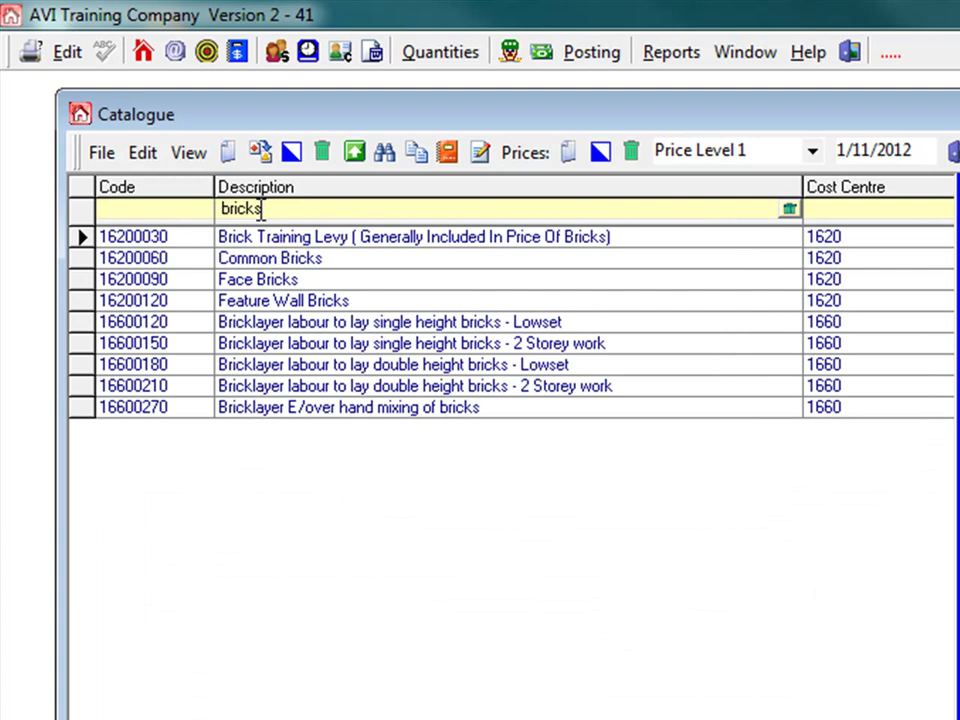
double_click(259, 264)
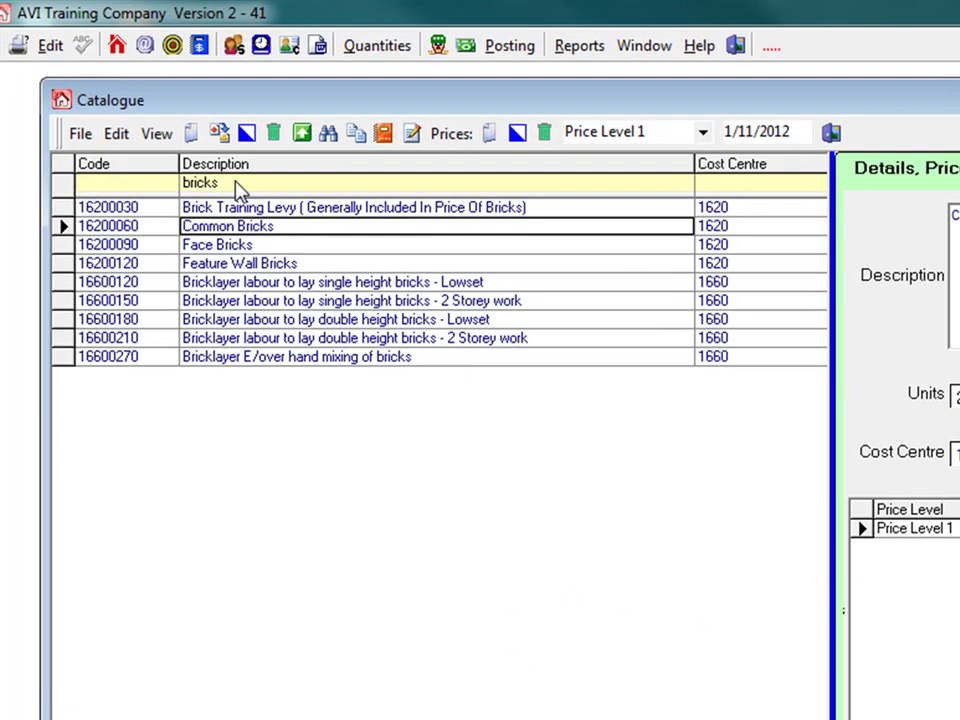
click(127, 166)
click(680, 188)
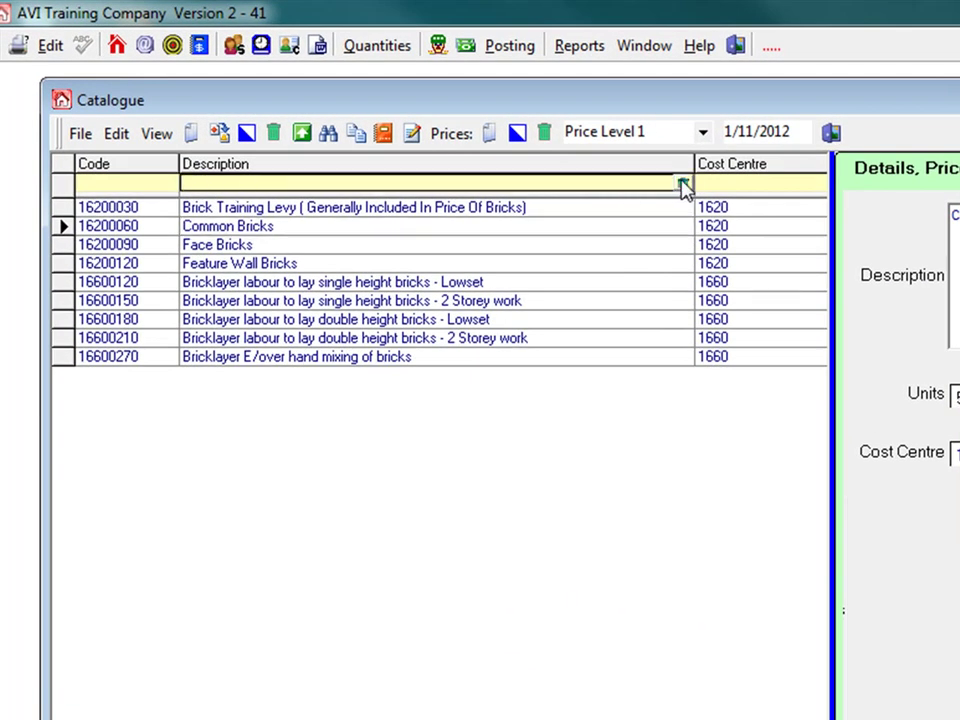